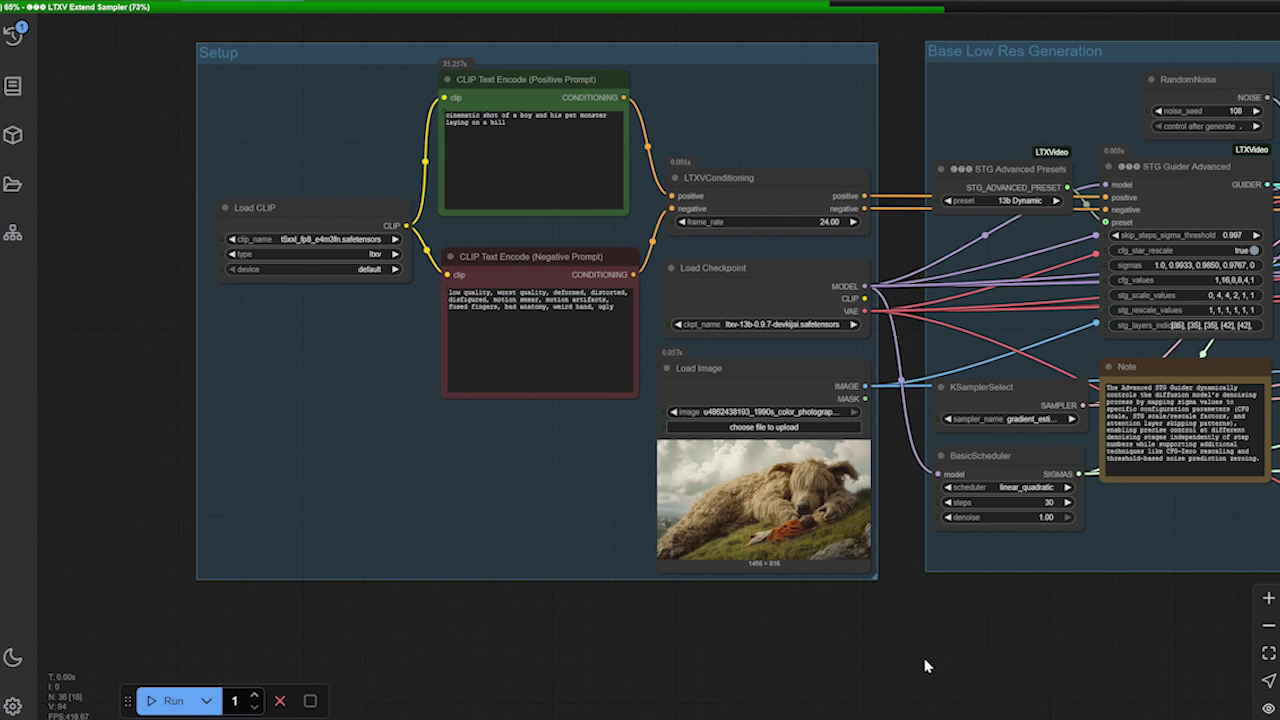
pyautogui.moveTo(972, 666); pyautogui.dragTo(923, 656)
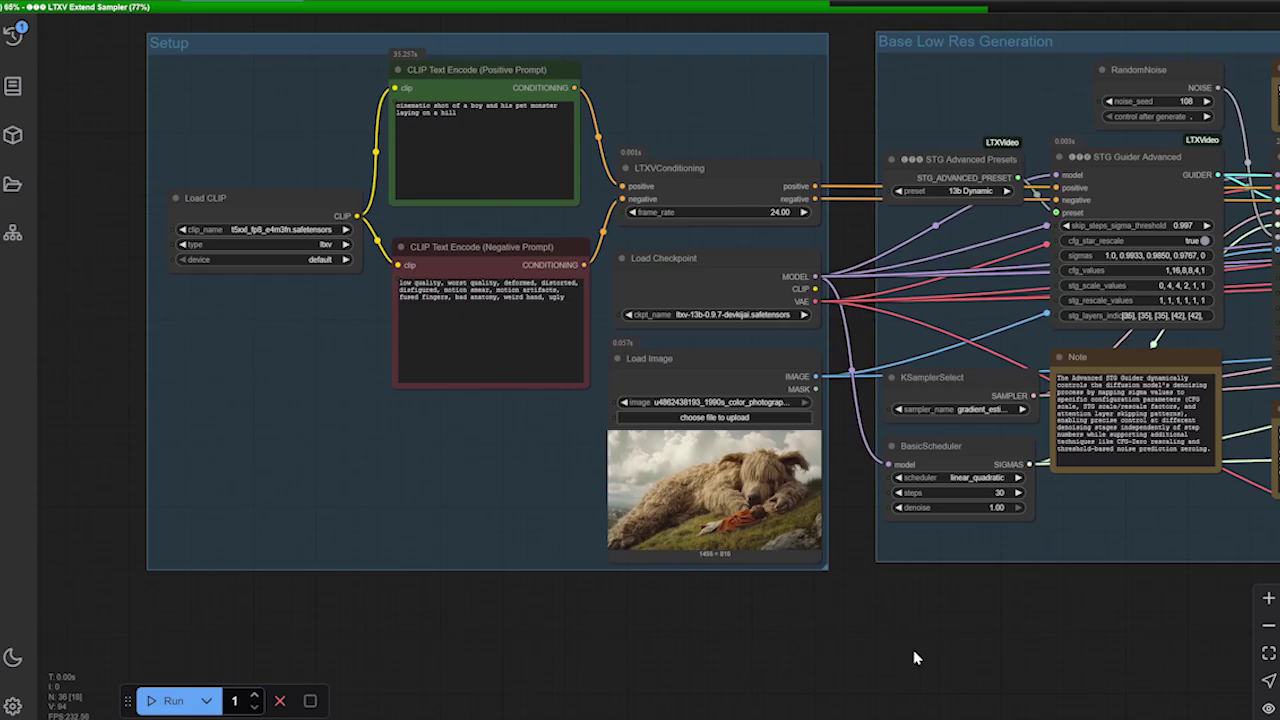
pyautogui.hscroll(3, 934, 663)
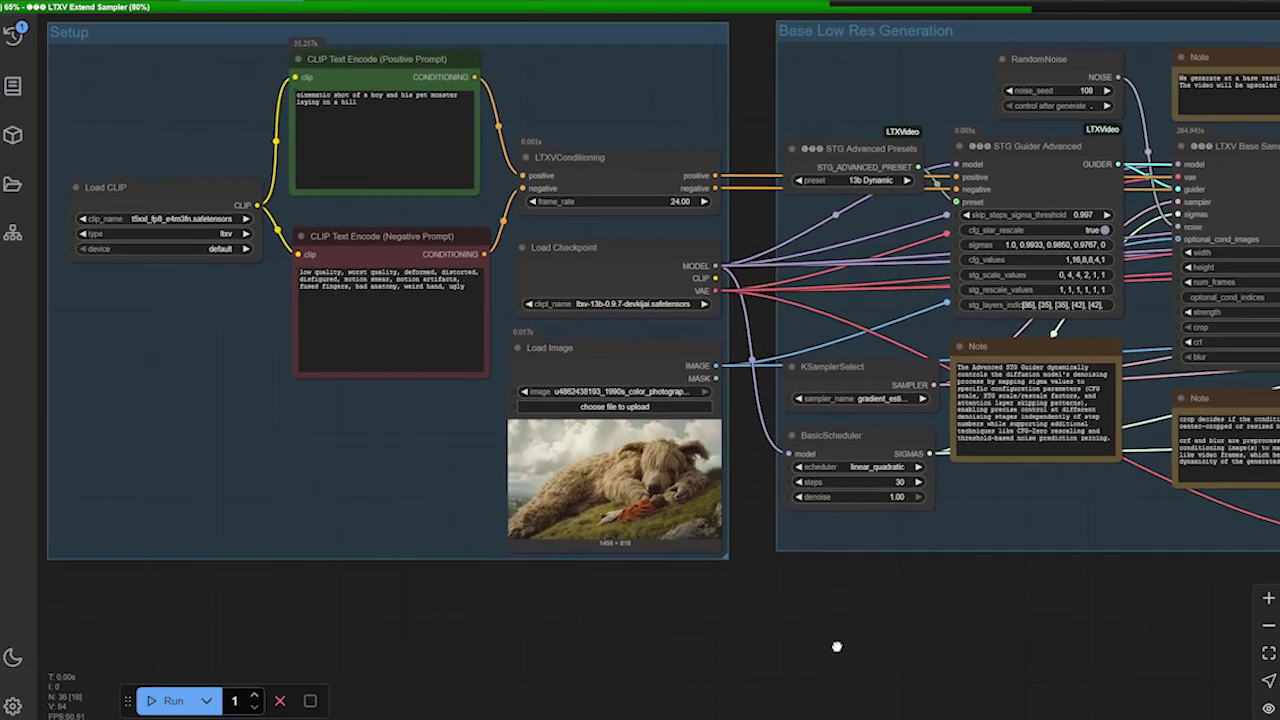
pyautogui.hscroll(-3, 834, 663)
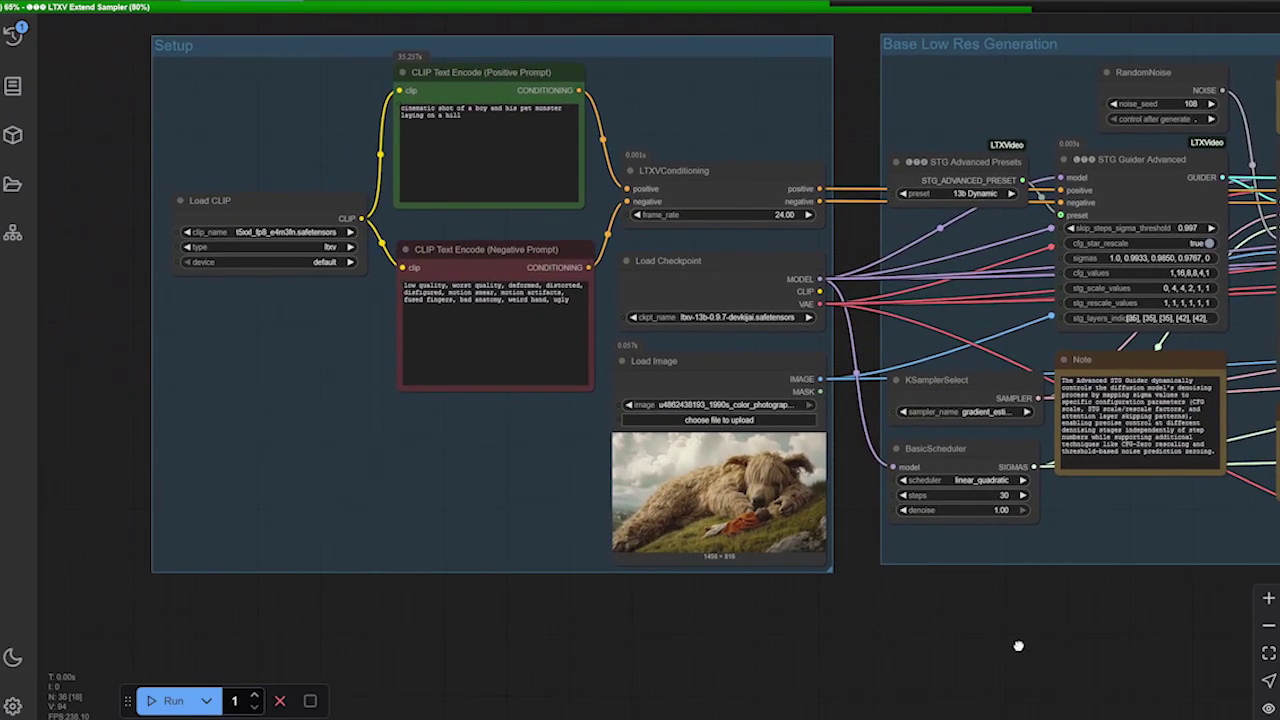
pyautogui.hscroll(-3, 1017, 646)
pyautogui.hscroll(3, 914, 631)
pyautogui.moveTo(1003, 661)
pyautogui.mouseDown()
pyautogui.moveTo(955, 653)
pyautogui.moveTo(943, 628)
pyautogui.moveTo(1011, 626)
pyautogui.moveTo(1009, 642)
pyautogui.moveTo(976, 639)
pyautogui.moveTo(1005, 643)
pyautogui.mouseUp()
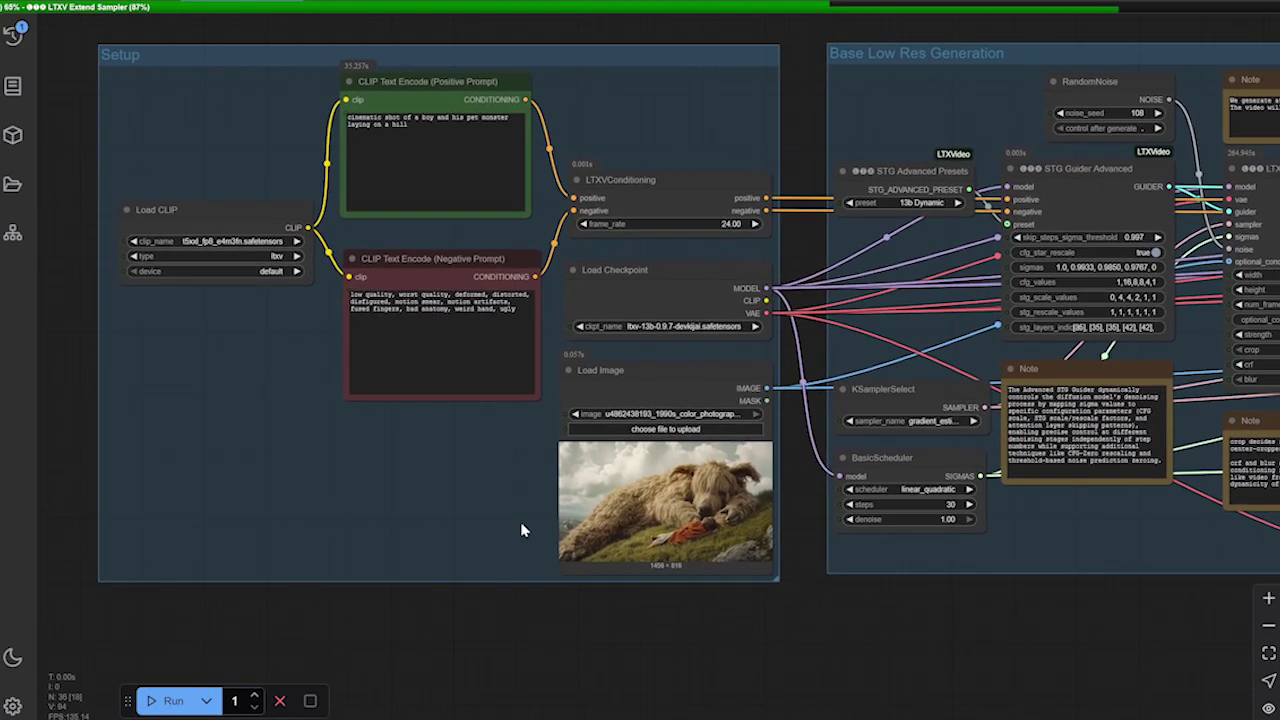
pyautogui.hscroll(2, 812, 635)
pyautogui.hscroll(-2, 777, 631)
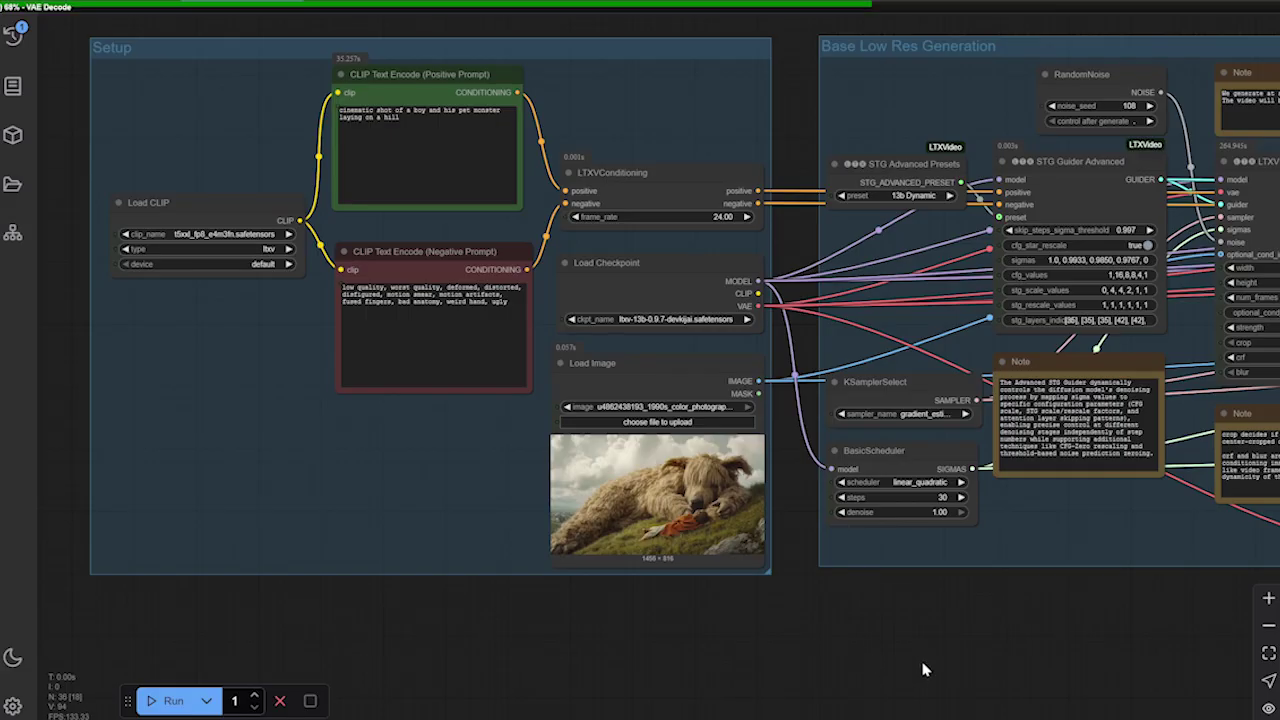
# Examine the Setup group's Load CLIP and Load Checkpoint nodes, checking the text encoder and checkpoint files they use.
pyautogui.moveTo(923, 666); pyautogui.dragTo(871, 605)
pyautogui.scroll(-2, 894, 640)
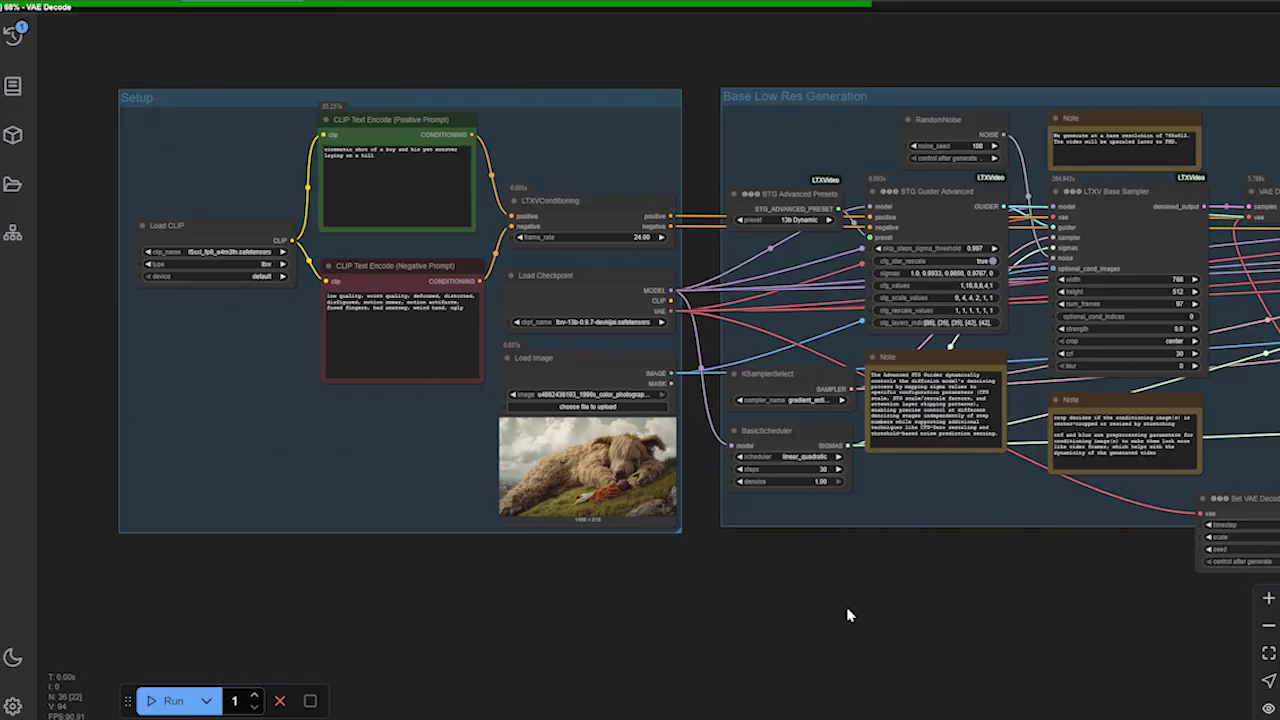
pyautogui.scroll(3, 846, 609)
pyautogui.moveTo(826, 597); pyautogui.dragTo(1085, 613)
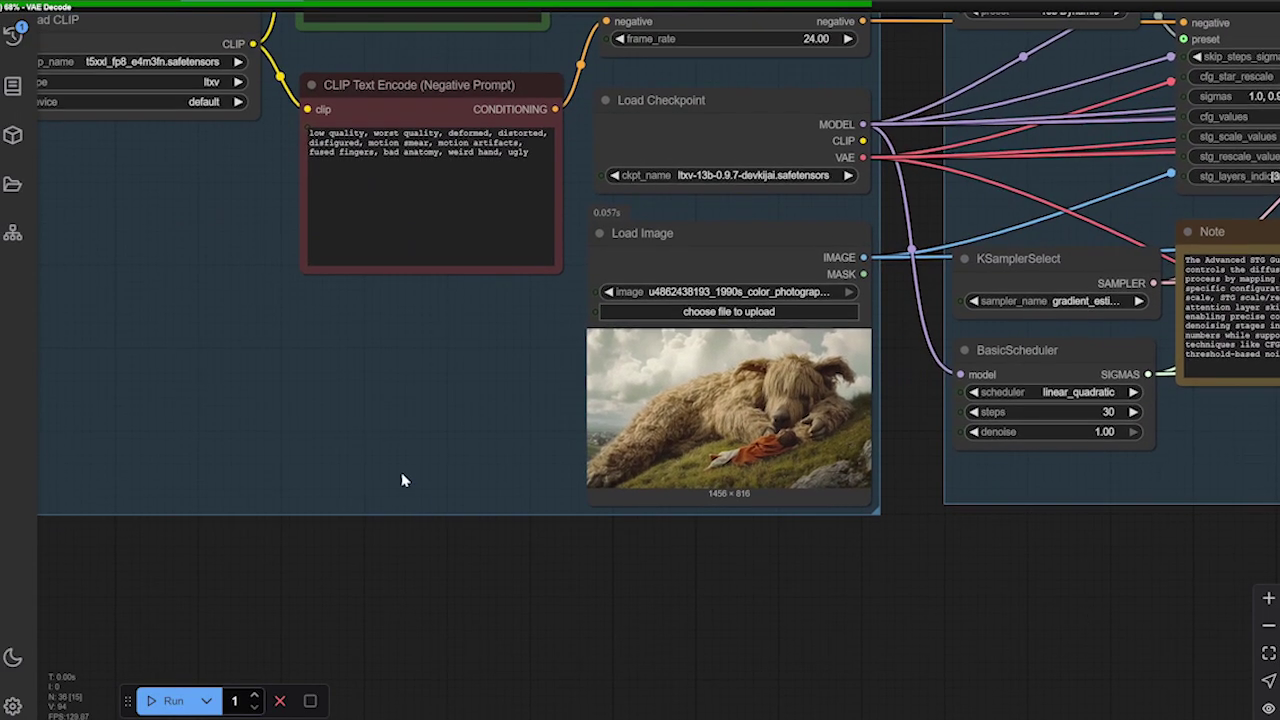
pyautogui.moveTo(405, 482); pyautogui.dragTo(541, 594)
pyautogui.scroll(2, 434, 514)
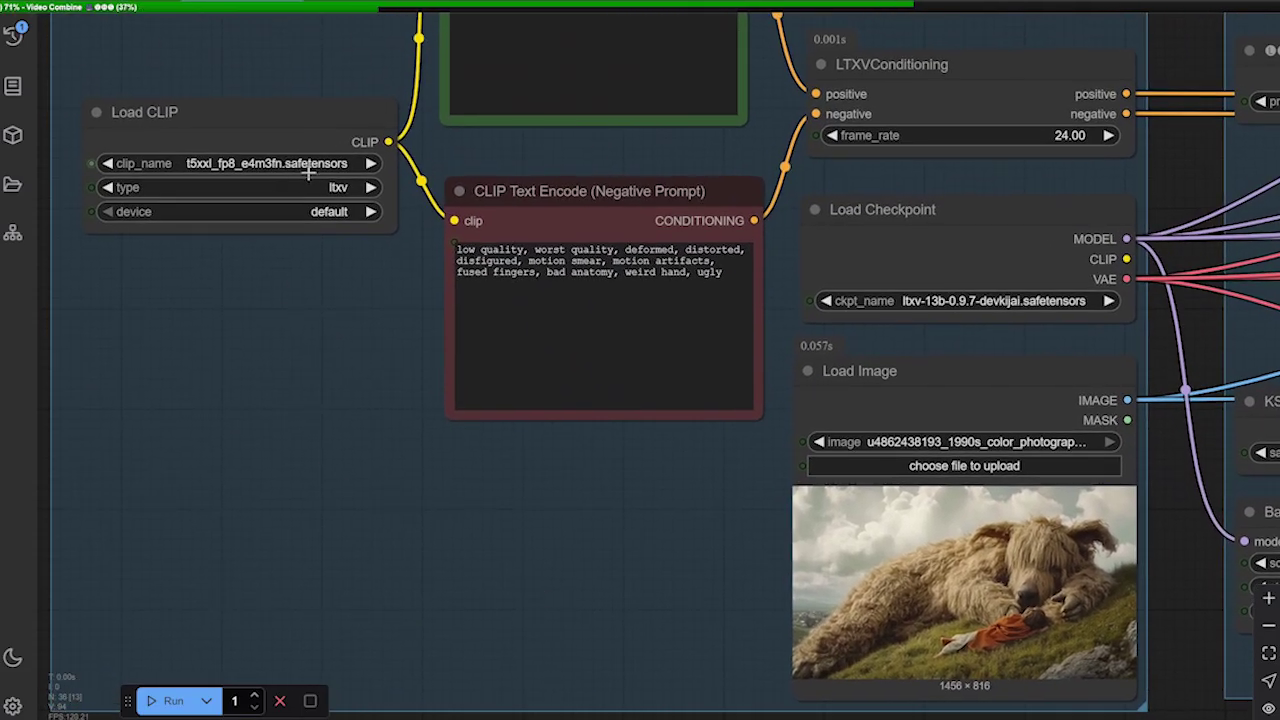
pyautogui.scroll(-1, 428, 443)
pyautogui.moveTo(591, 500); pyautogui.dragTo(84, 463)
pyautogui.scroll(5, 483, 315)
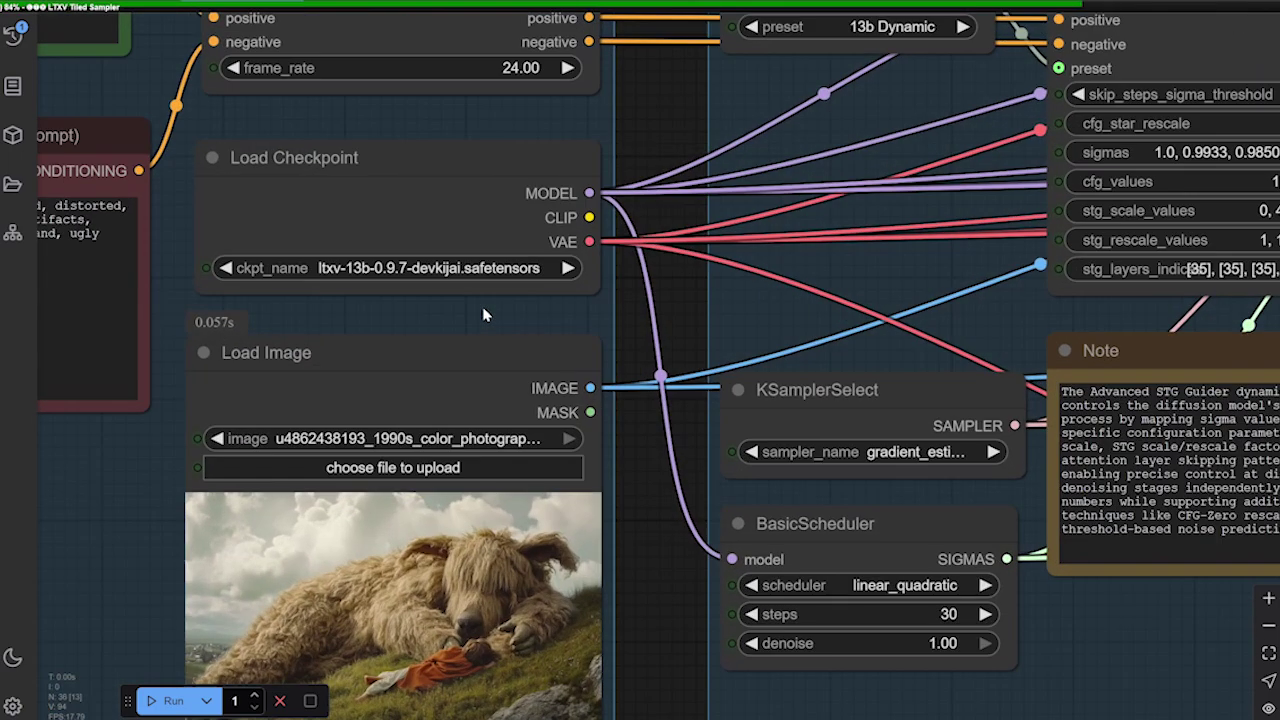
pyautogui.moveTo(533, 307); pyautogui.dragTo(546, 245)
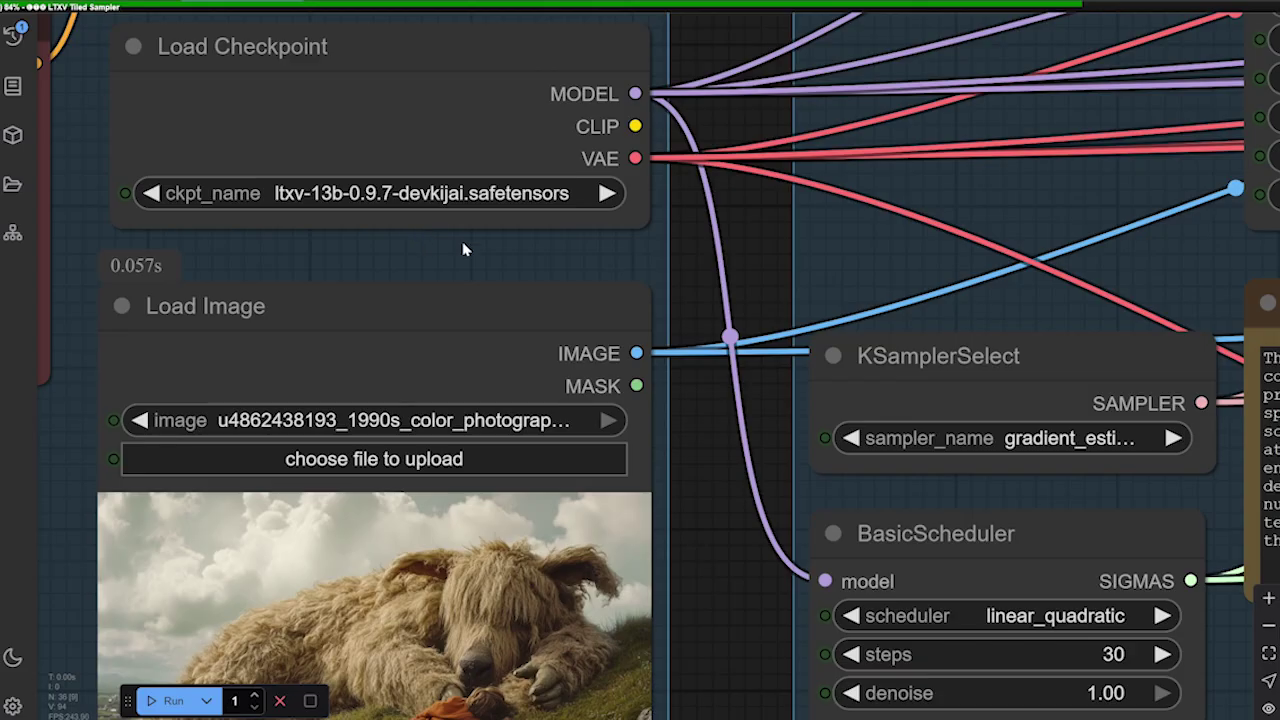
pyautogui.scroll(-5, 511, 236)
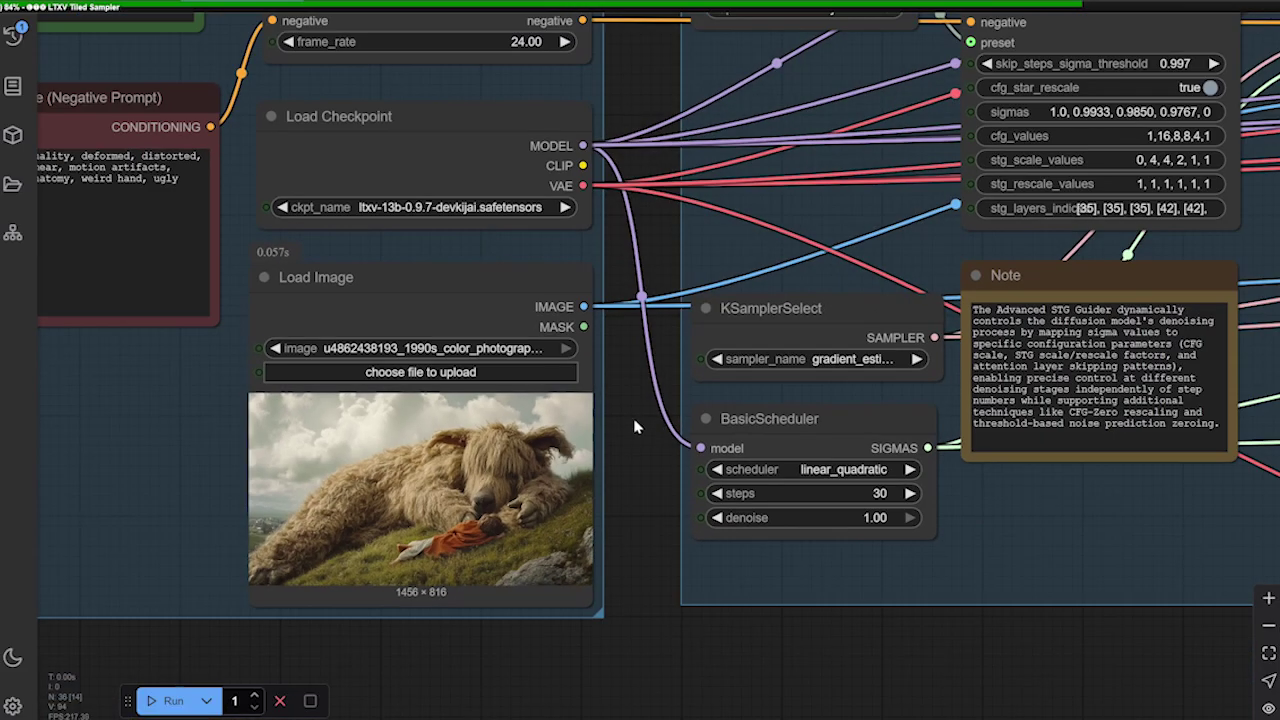
pyautogui.moveTo(634, 427); pyautogui.dragTo(651, 525)
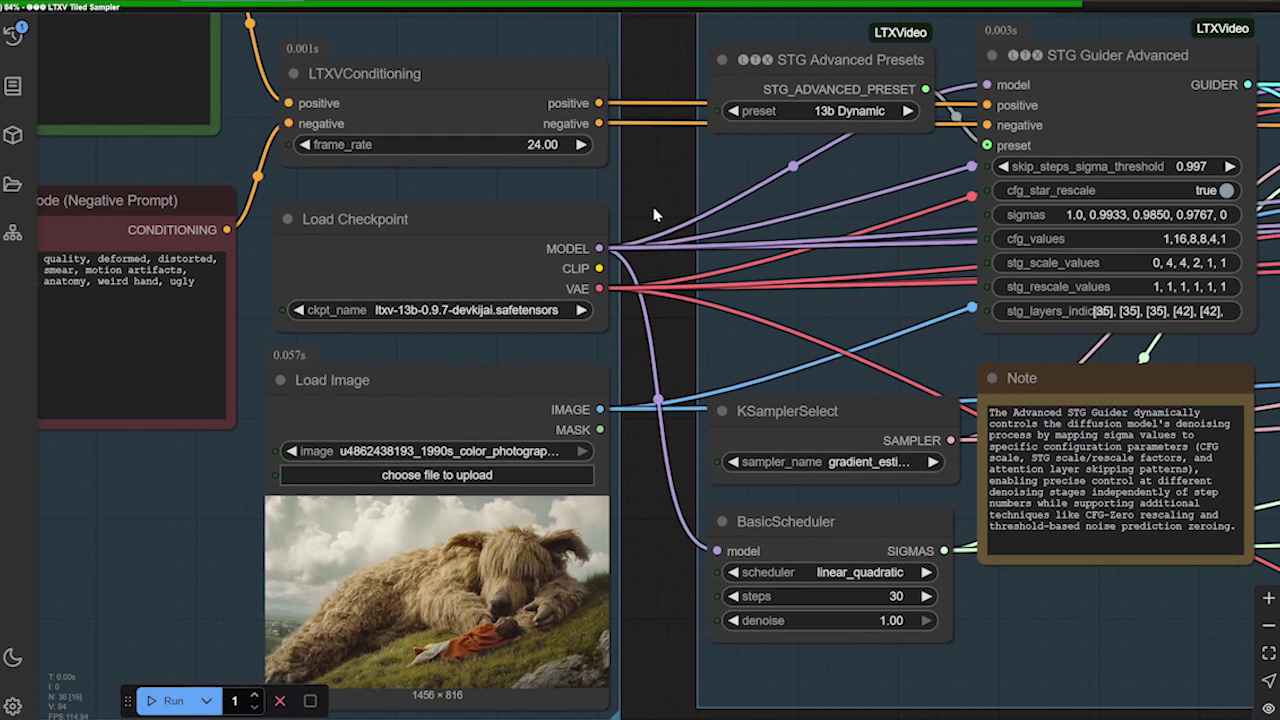
# Review the positive and negative prompts, the LTXVConditioning frame rate and the checkpoint's model connections in the Setup group.
pyautogui.moveTo(648, 188); pyautogui.dragTo(297, 205)
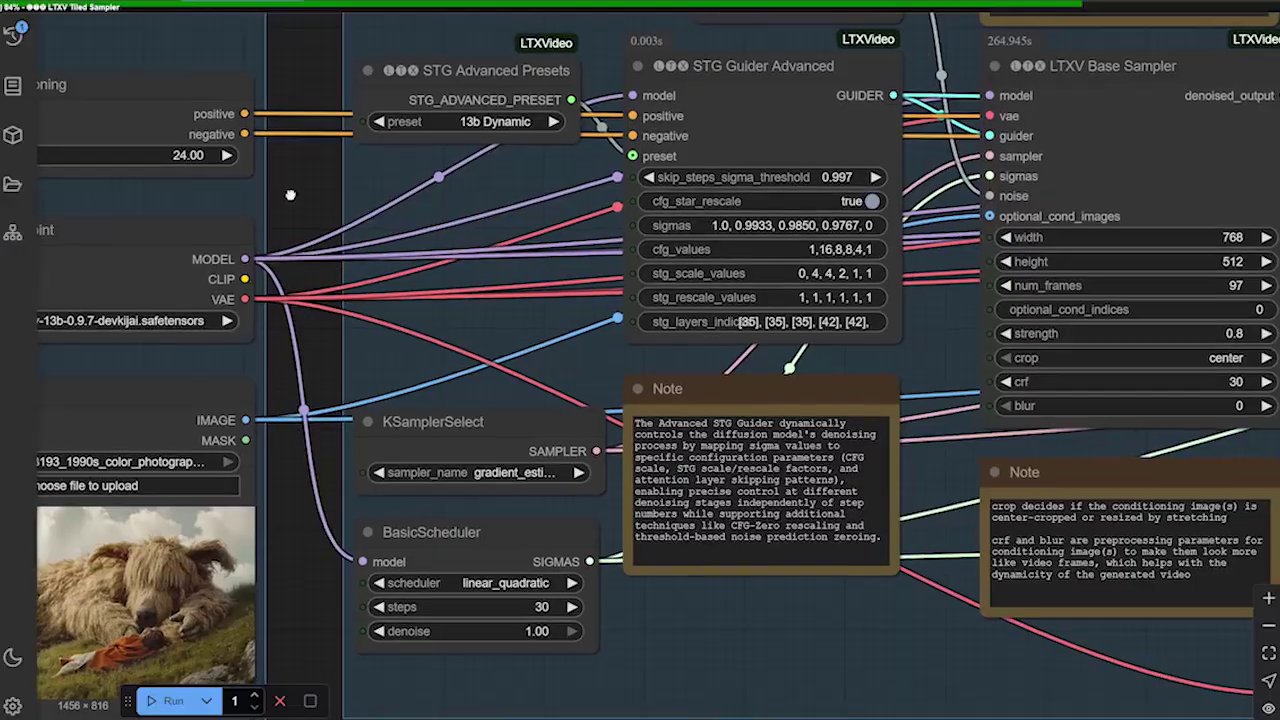
pyautogui.scroll(-4, 365, 283)
pyautogui.moveTo(371, 641); pyautogui.dragTo(810, 672)
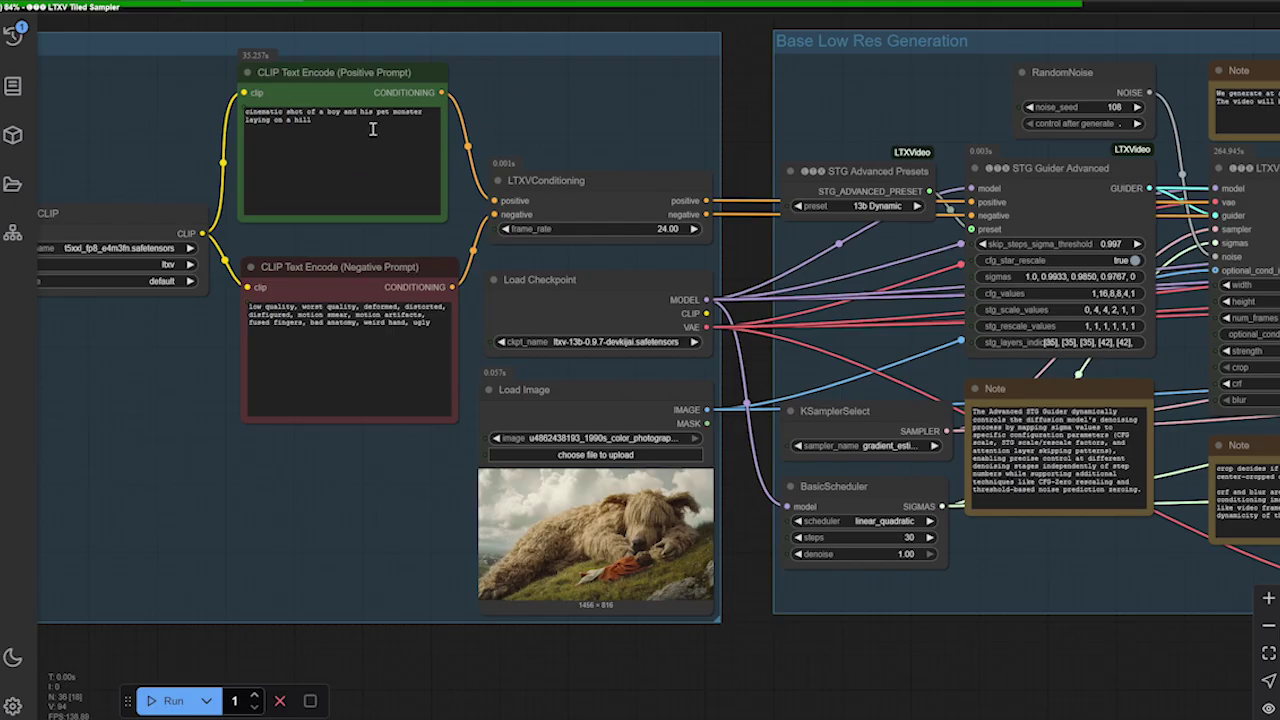
pyautogui.scroll(6, 368, 123)
pyautogui.scroll(-3, 368, 123)
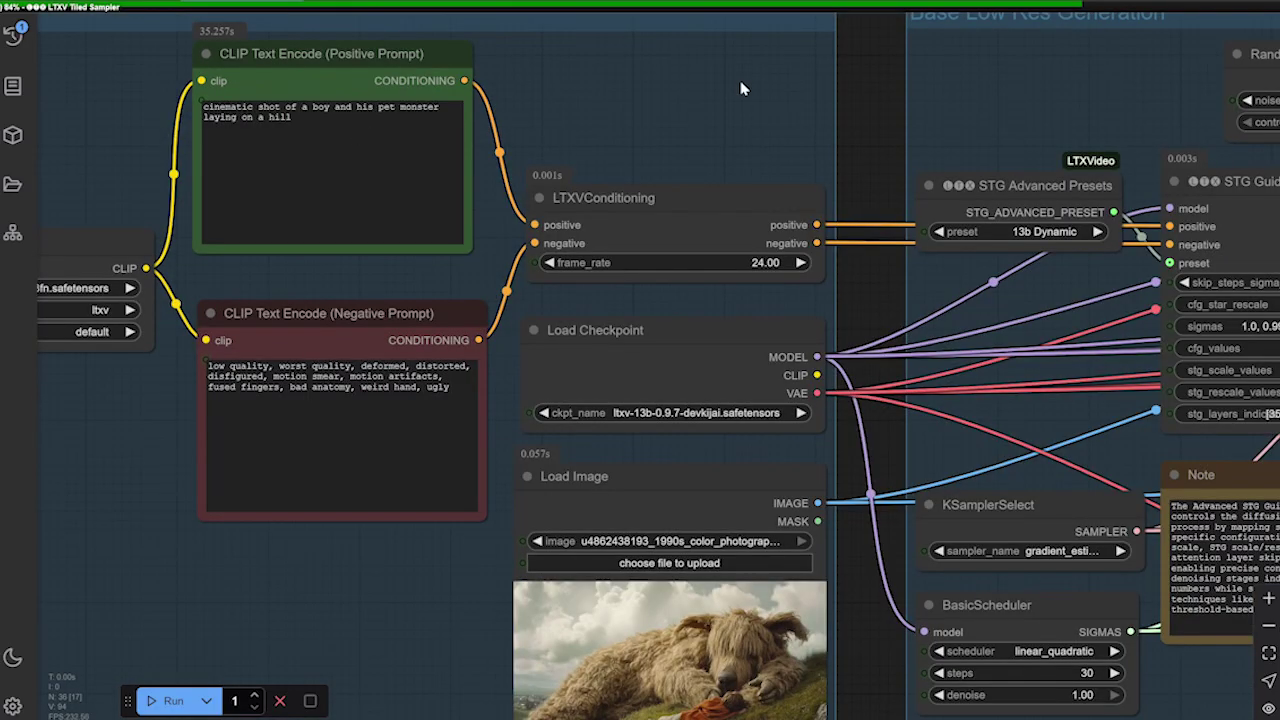
pyautogui.moveTo(741, 74); pyautogui.dragTo(732, 14)
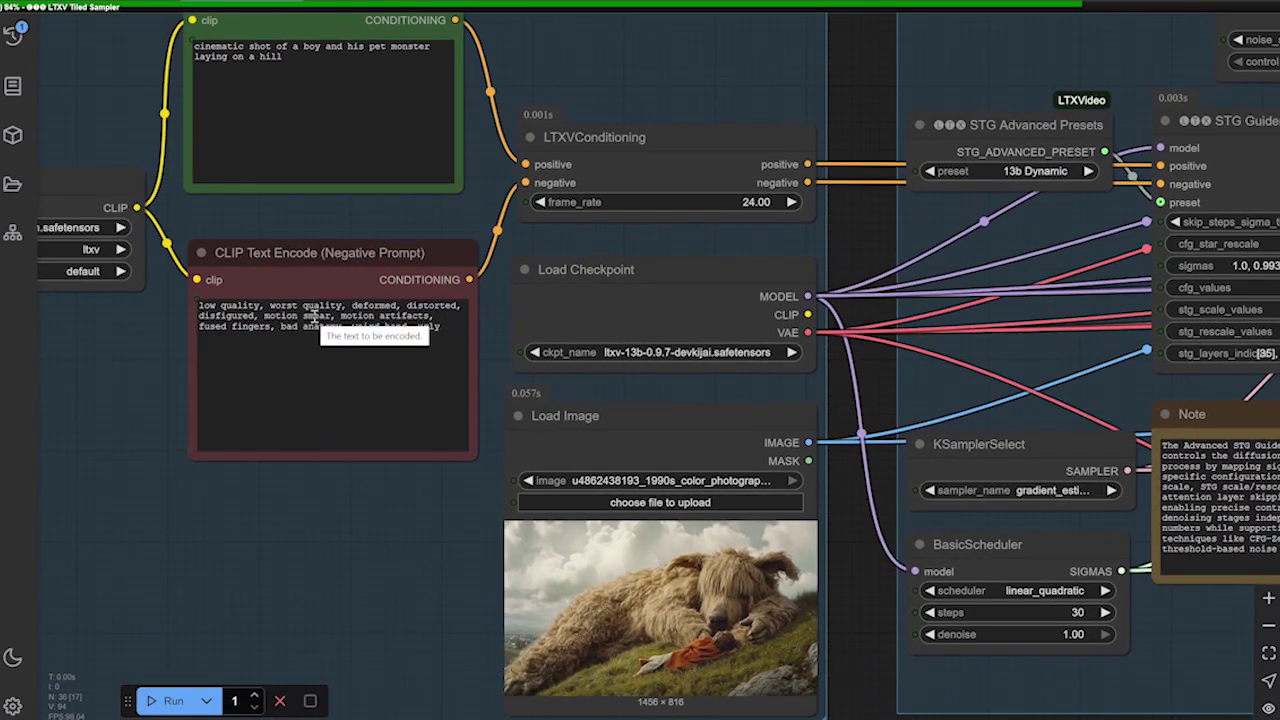
pyautogui.moveTo(890, 207); pyautogui.dragTo(520, 197)
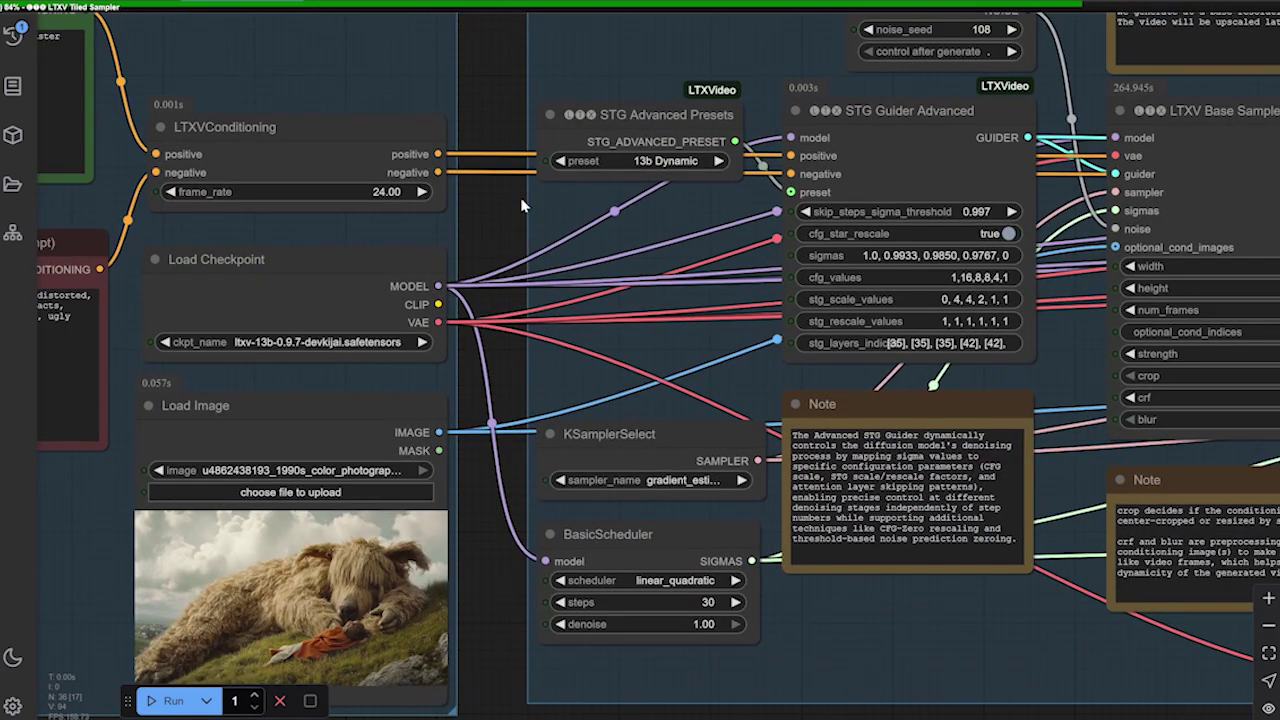
pyautogui.moveTo(501, 65); pyautogui.dragTo(636, 92)
pyautogui.scroll(-1, 490, 117)
pyautogui.scroll(6, 482, 145)
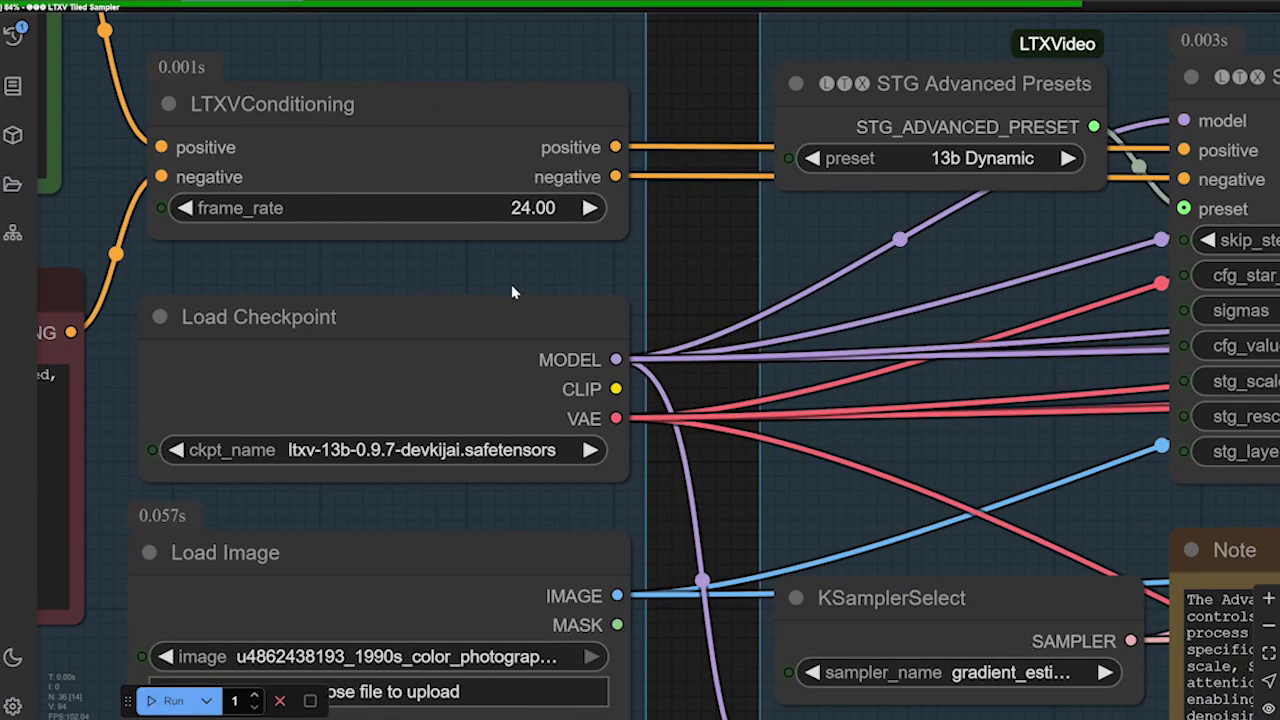
pyautogui.moveTo(724, 289); pyautogui.dragTo(619, 95)
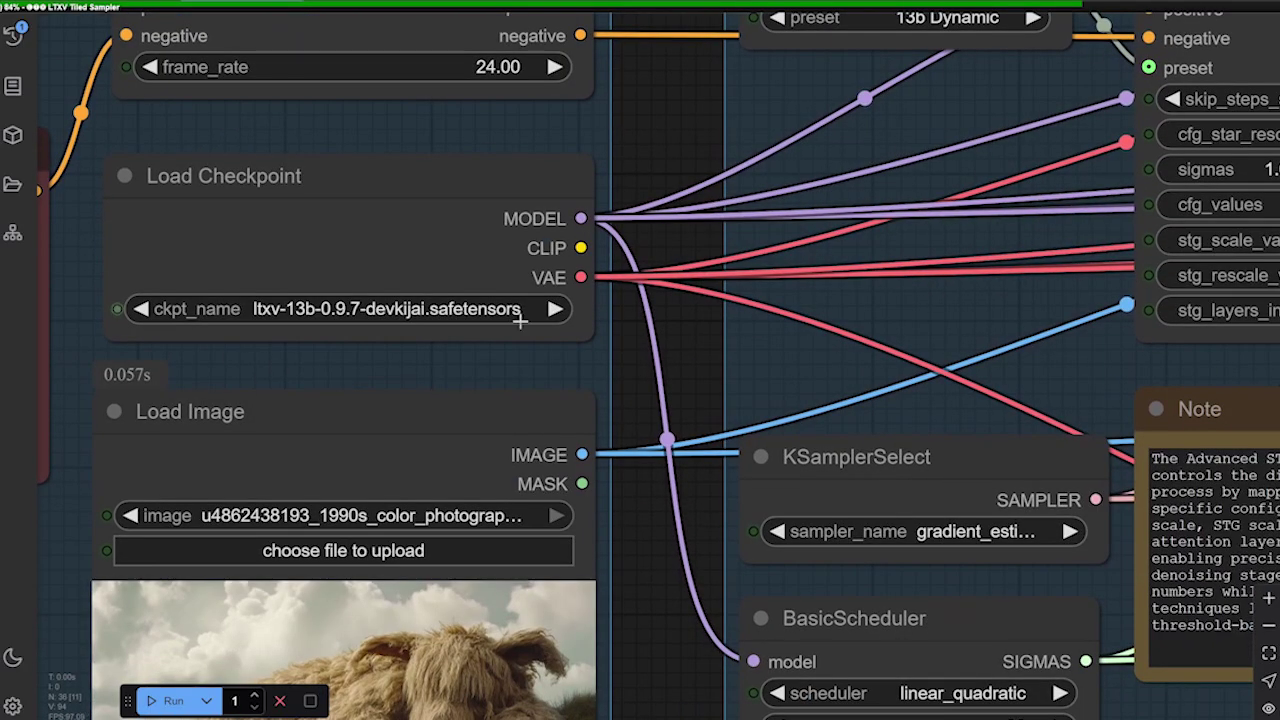
pyautogui.moveTo(660, 381); pyautogui.dragTo(625, 219)
pyautogui.scroll(-2, 556, 478)
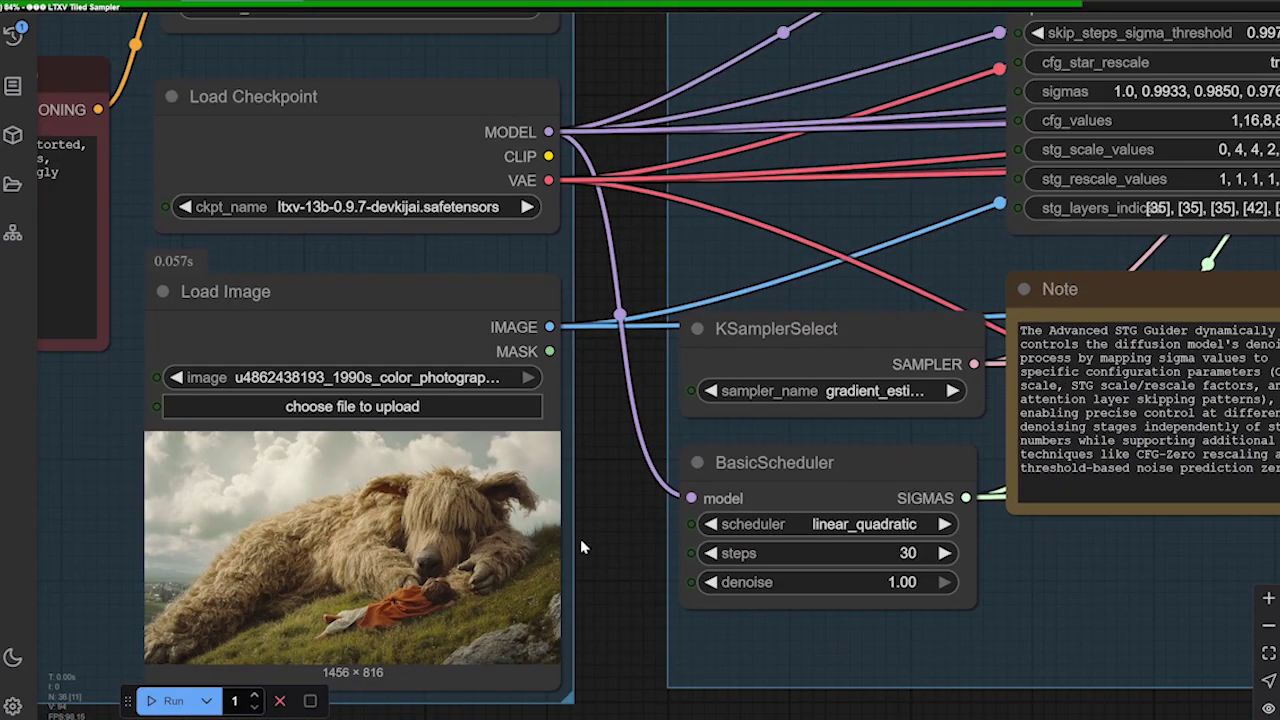
# Inspect the source picture in the Load Image node and compare it with the positive prompt text.
pyautogui.moveTo(579, 596); pyautogui.dragTo(600, 419)
pyautogui.scroll(7, 542, 430)
pyautogui.moveTo(656, 352); pyautogui.dragTo(875, 374)
pyautogui.scroll(-2, 869, 391)
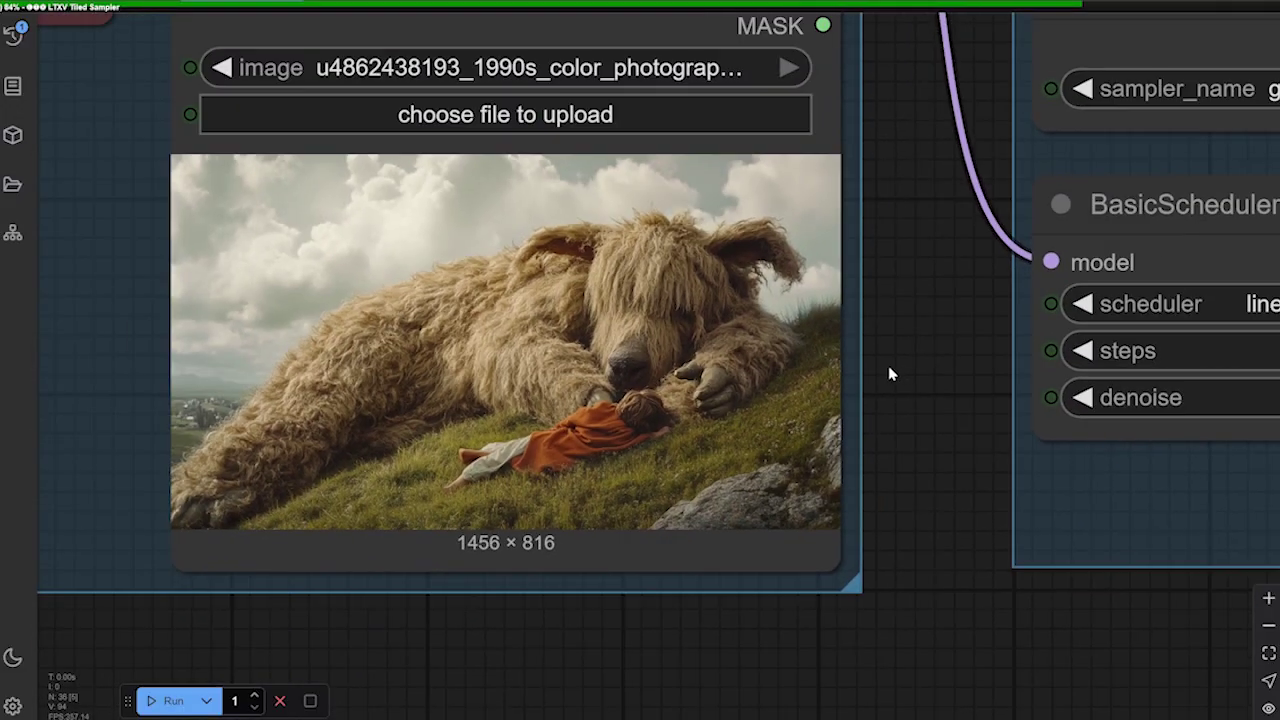
pyautogui.scroll(-5, 523, 354)
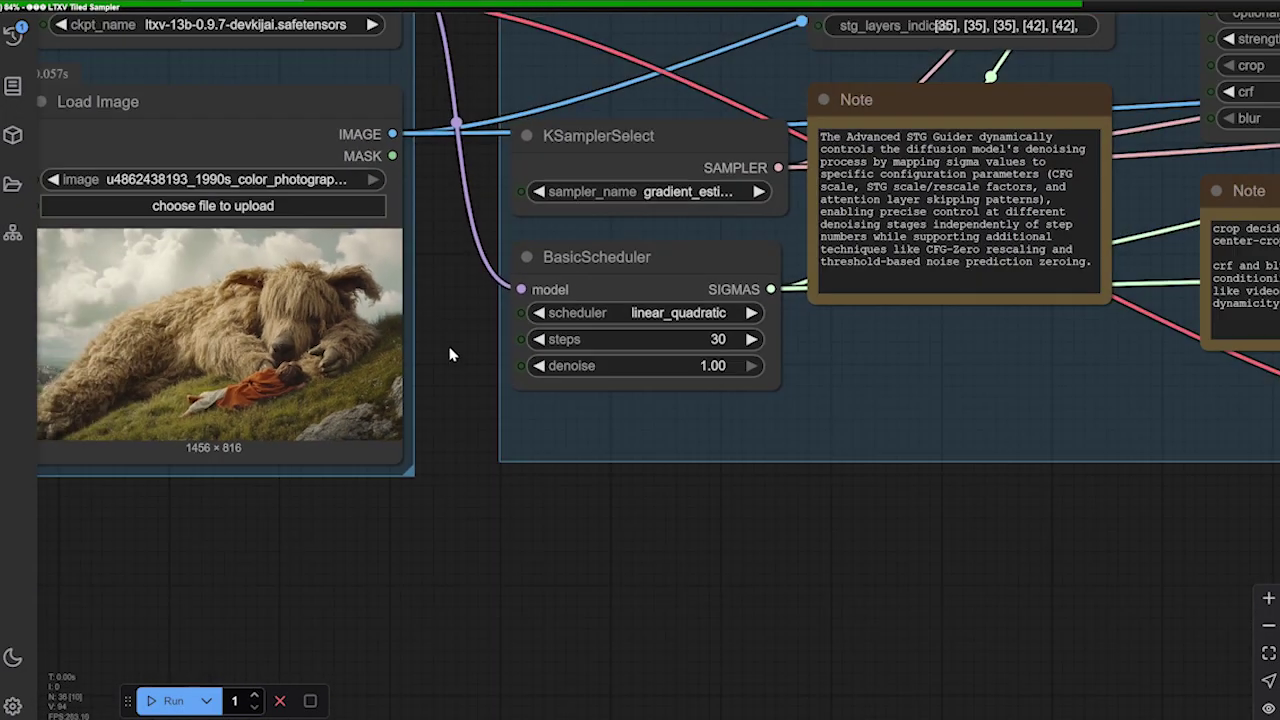
pyautogui.moveTo(451, 354); pyautogui.dragTo(858, 669)
pyautogui.moveTo(376, 188); pyautogui.dragTo(527, 395)
pyautogui.scroll(6, 291, 199)
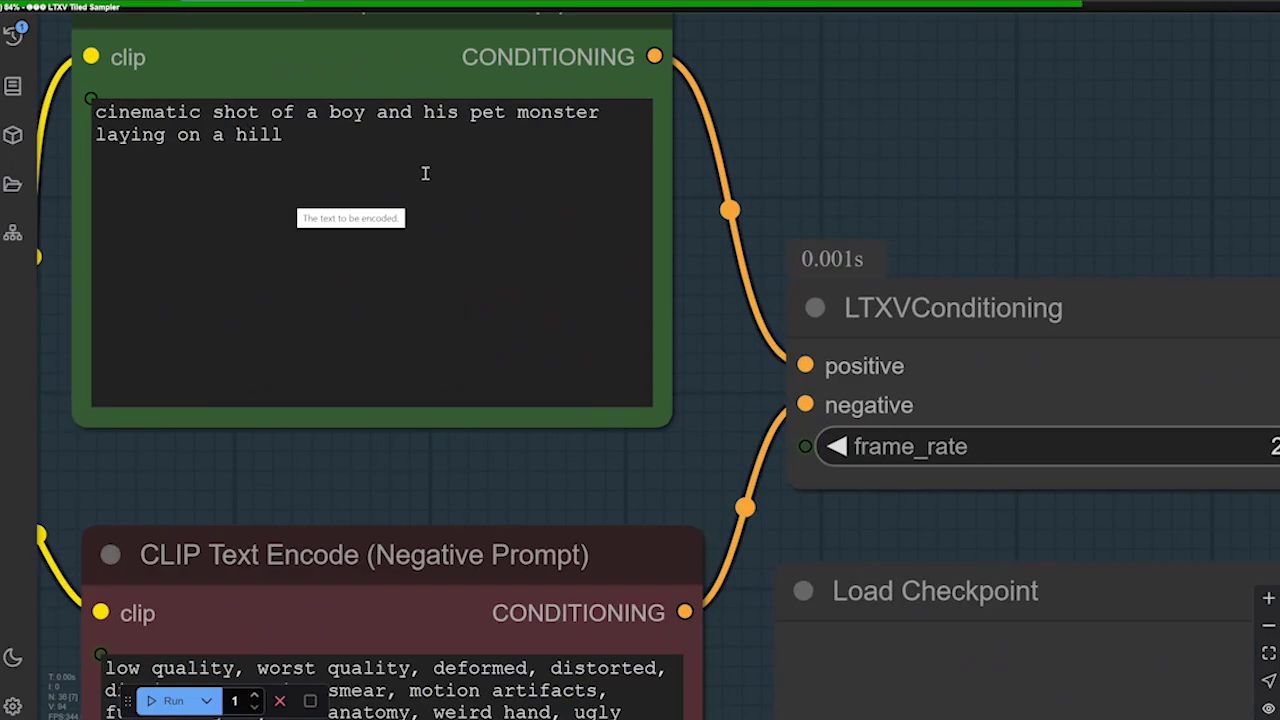
pyautogui.scroll(-3, 711, 498)
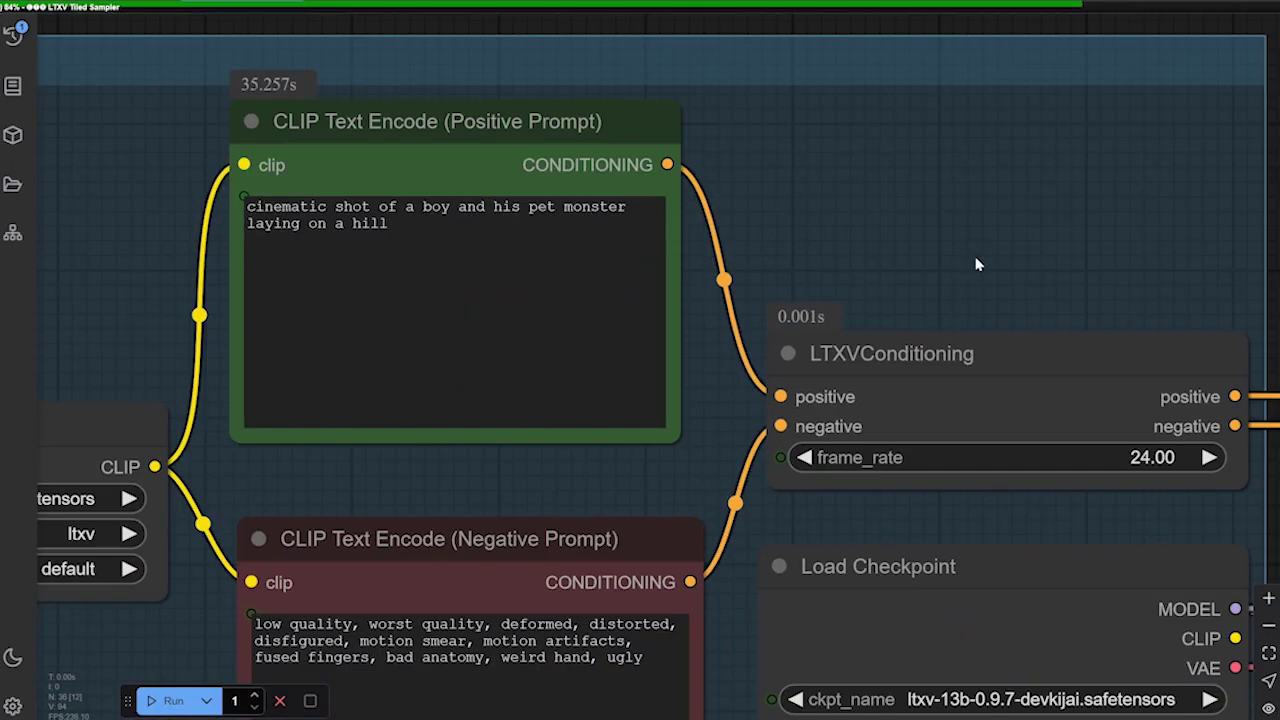
# Shift the note about the Advanced STG Guider slightly right and down, keeping it below the STG Guider Advanced node.
pyautogui.moveTo(1260, 390); pyautogui.dragTo(689, 209)
pyautogui.moveTo(690, 280); pyautogui.dragTo(390, 218)
pyautogui.scroll(-3, 426, 227)
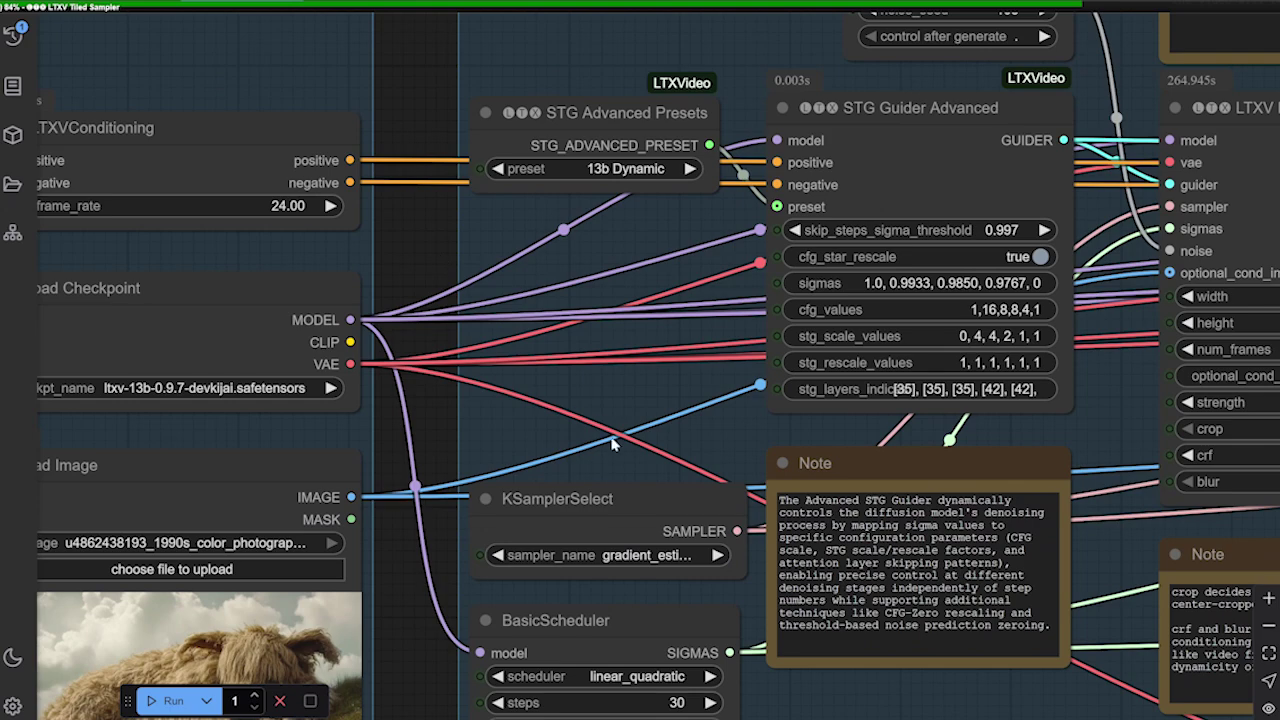
pyautogui.moveTo(737, 432); pyautogui.dragTo(484, 273)
pyautogui.scroll(3, 779, 511)
pyautogui.moveTo(682, 606); pyautogui.dragTo(738, 630)
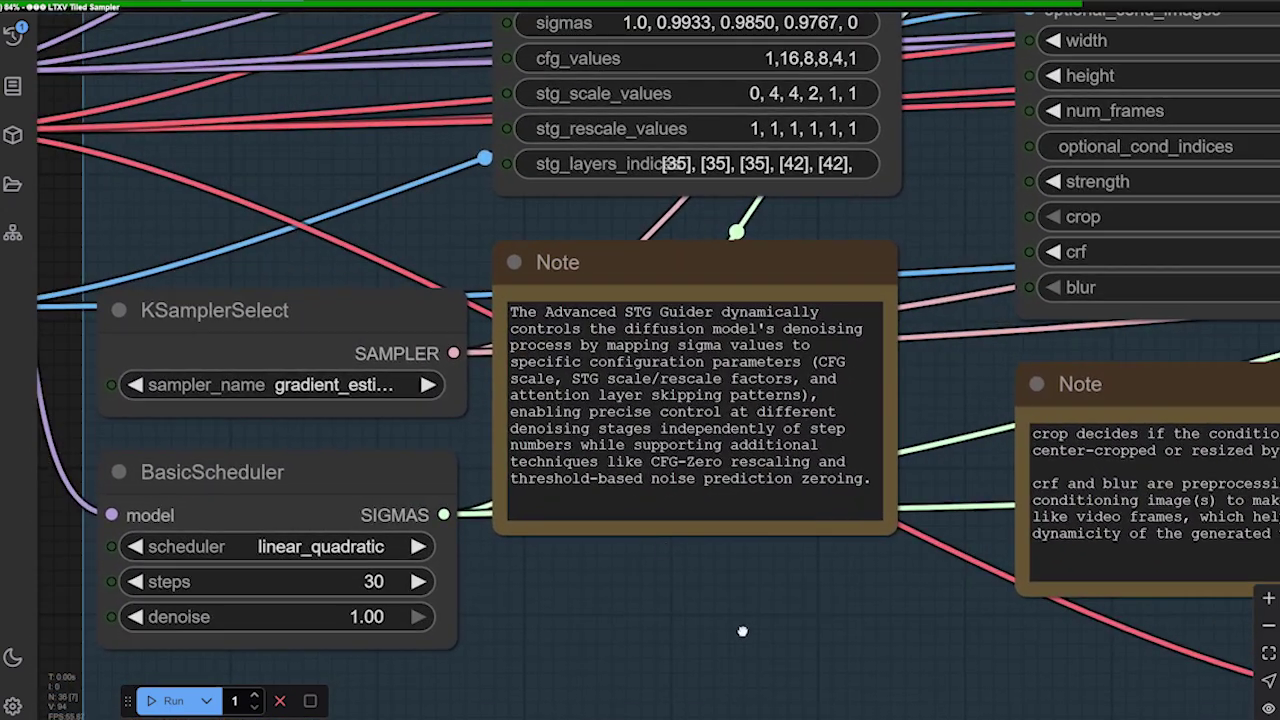
pyautogui.moveTo(639, 269); pyautogui.dragTo(666, 257)
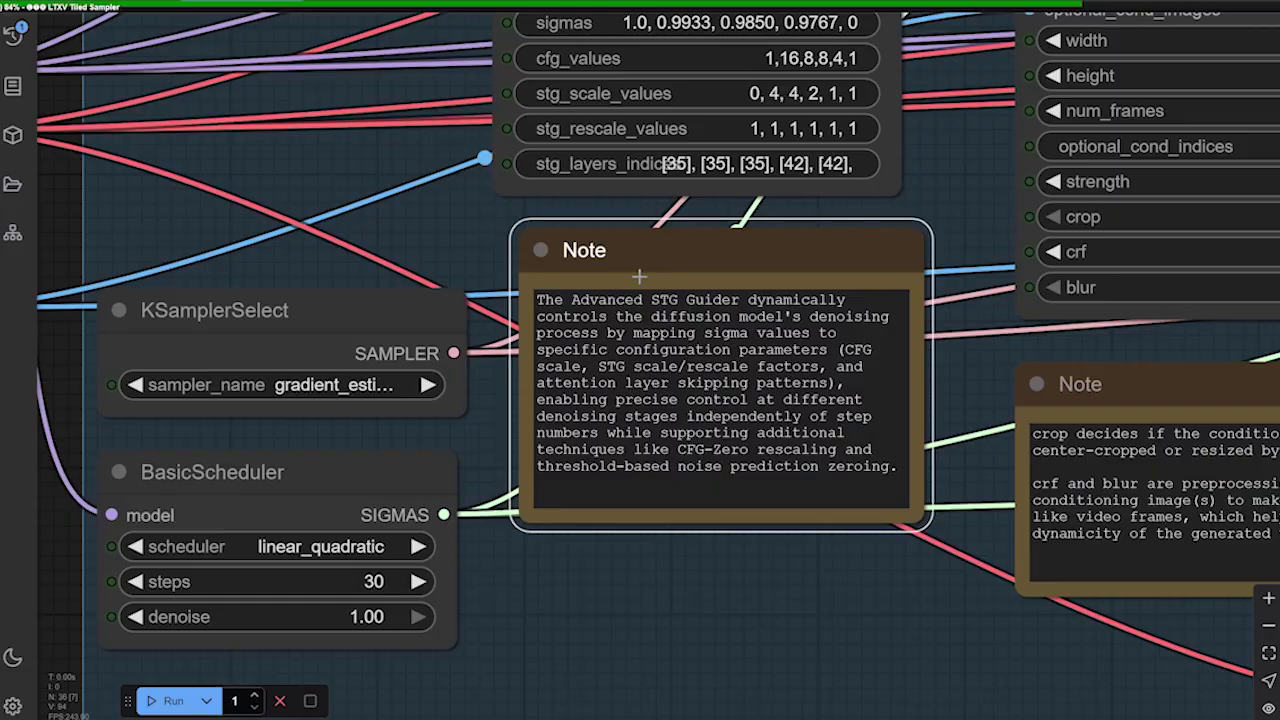
pyautogui.moveTo(467, 240); pyautogui.dragTo(552, 170)
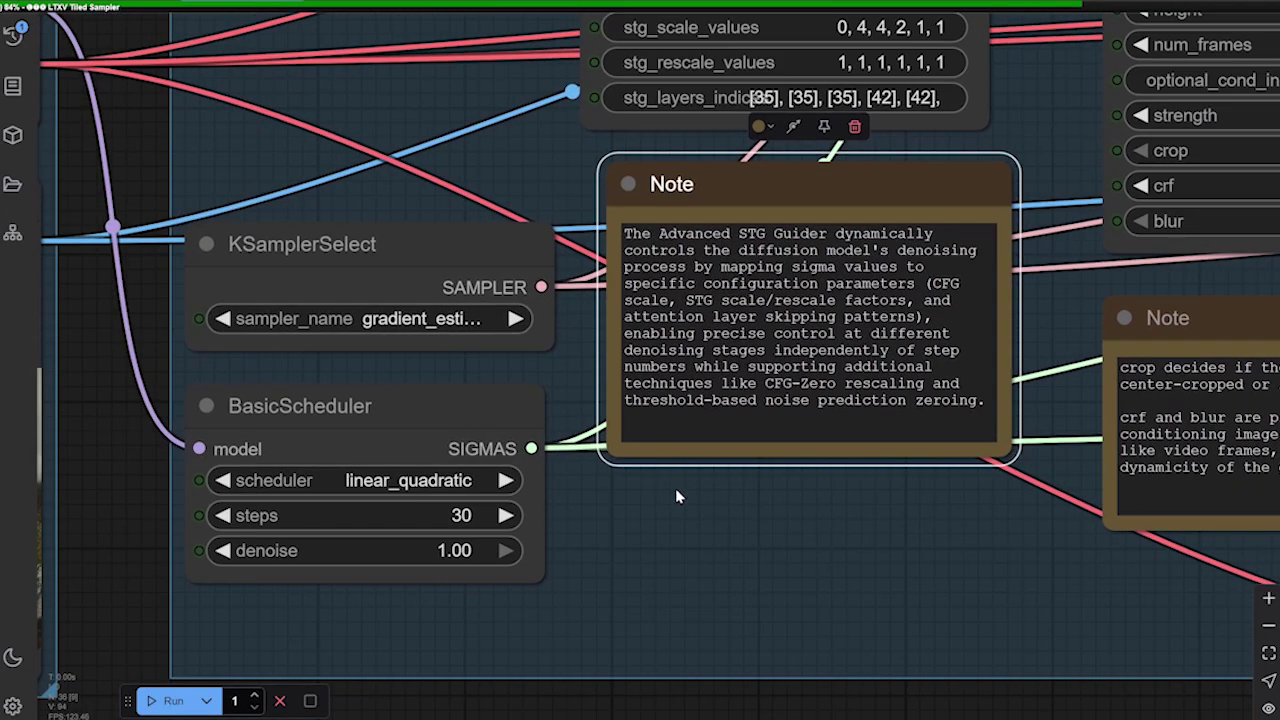
pyautogui.moveTo(741, 199); pyautogui.dragTo(741, 239)
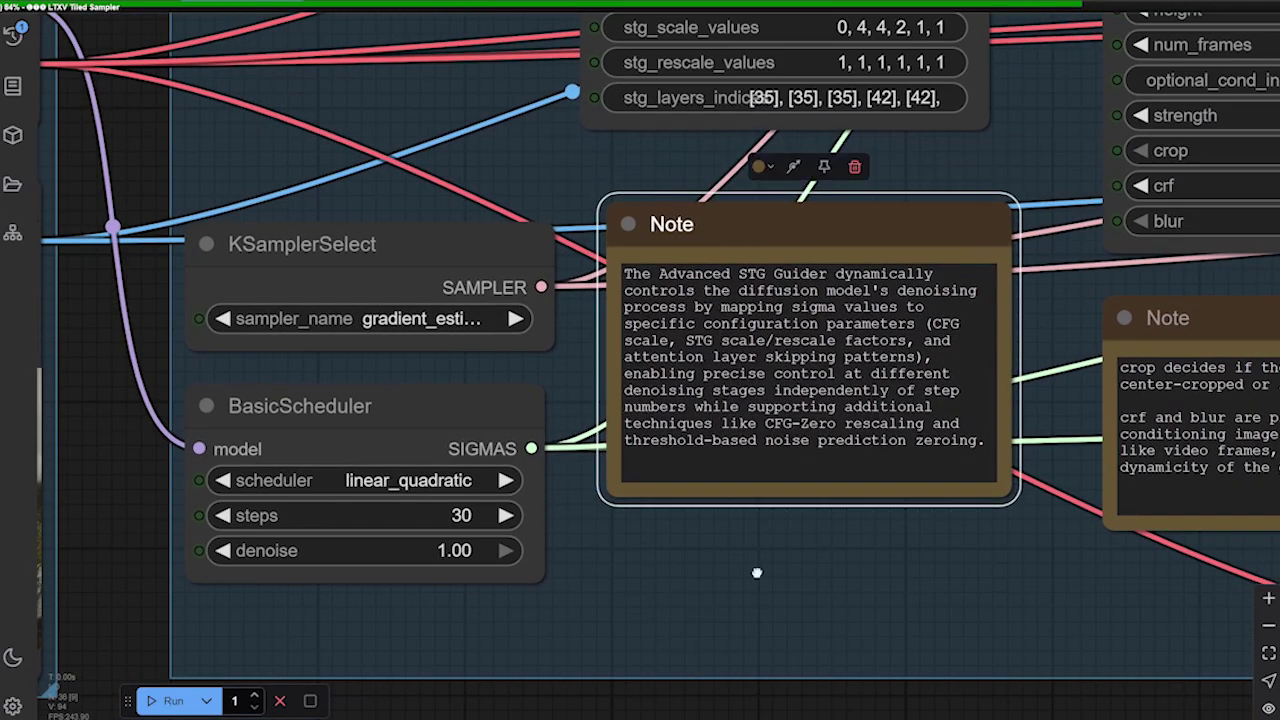
# Examine the STG Guider Advanced values, the LTXV Base Sampler settings and notes, and the Set VAE Decoder Noise node.
pyautogui.moveTo(757, 573); pyautogui.dragTo(712, 560)
pyautogui.moveTo(974, 174); pyautogui.dragTo(756, 332)
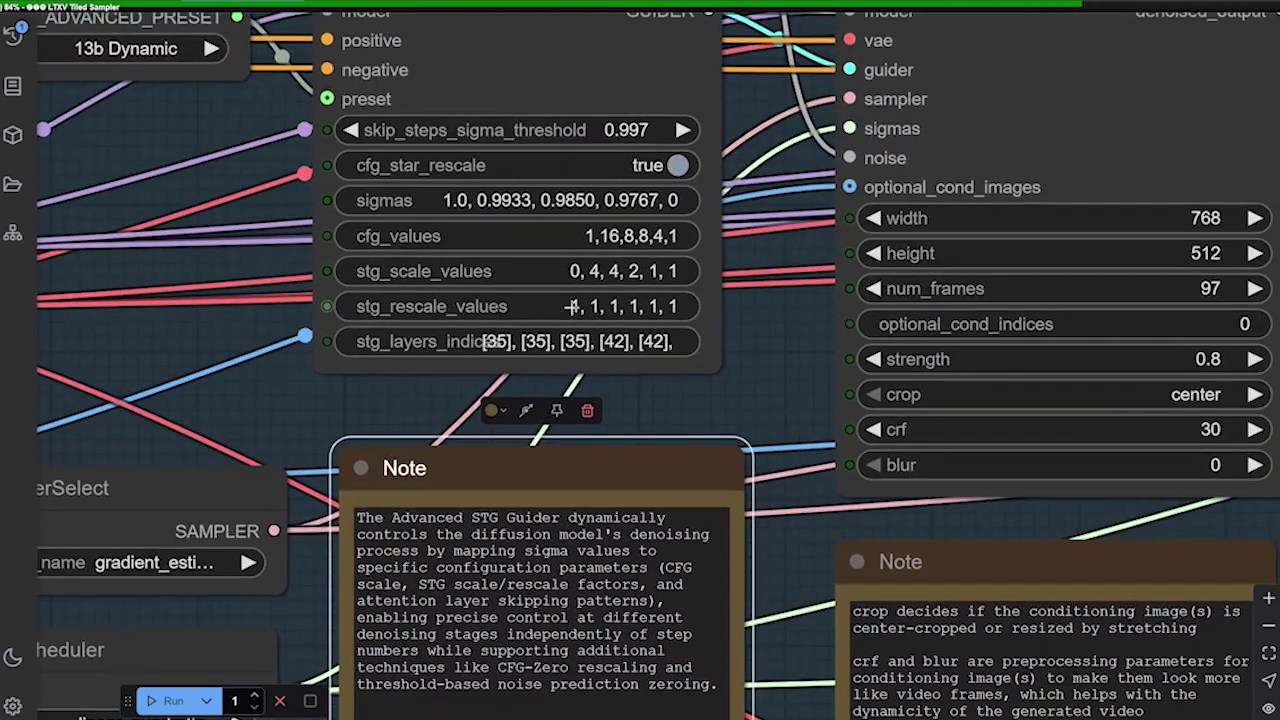
pyautogui.scroll(2, 751, 340)
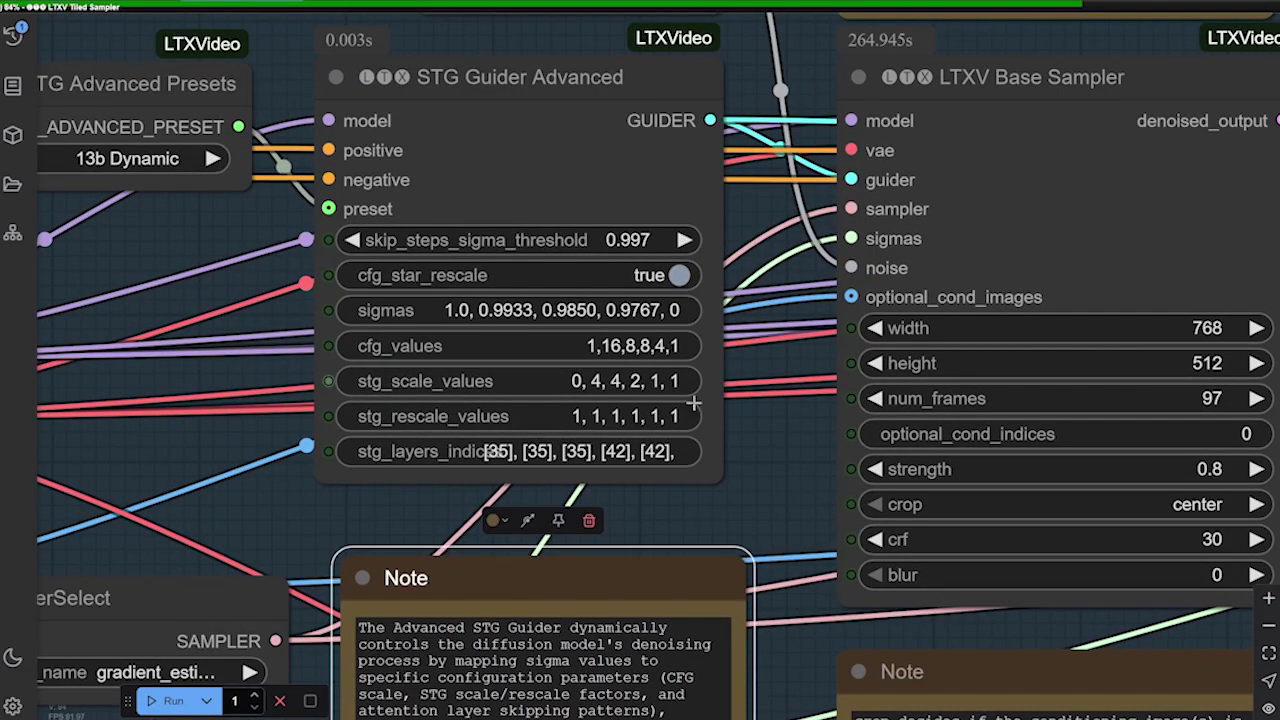
pyautogui.scroll(-5, 751, 211)
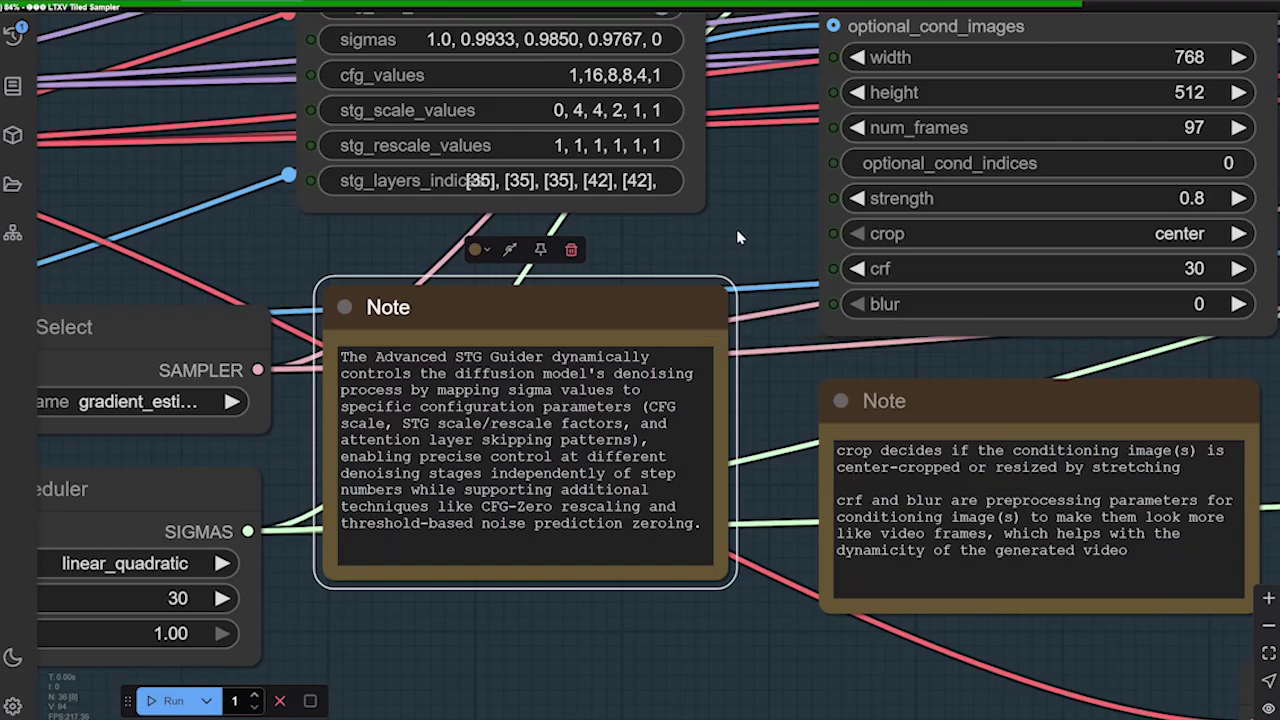
pyautogui.moveTo(750, 256); pyautogui.dragTo(409, 312)
pyautogui.scroll(-5, 410, 313)
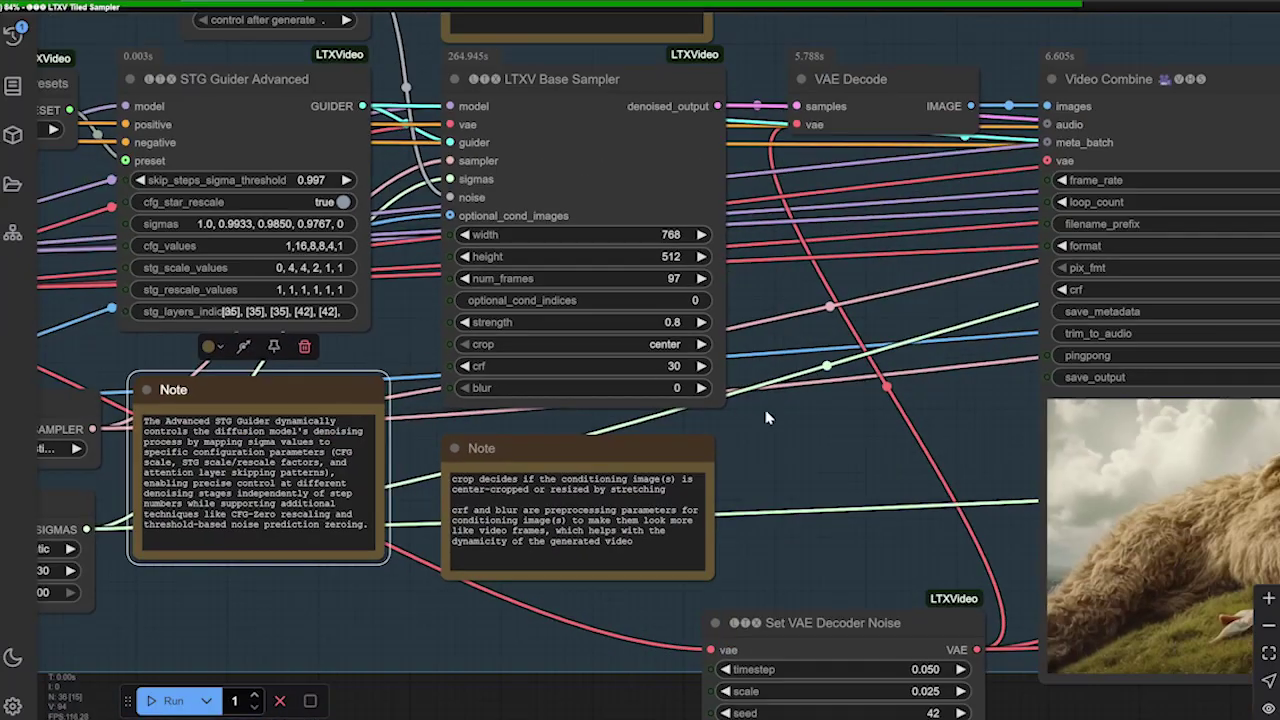
pyautogui.moveTo(806, 411); pyautogui.dragTo(731, 475)
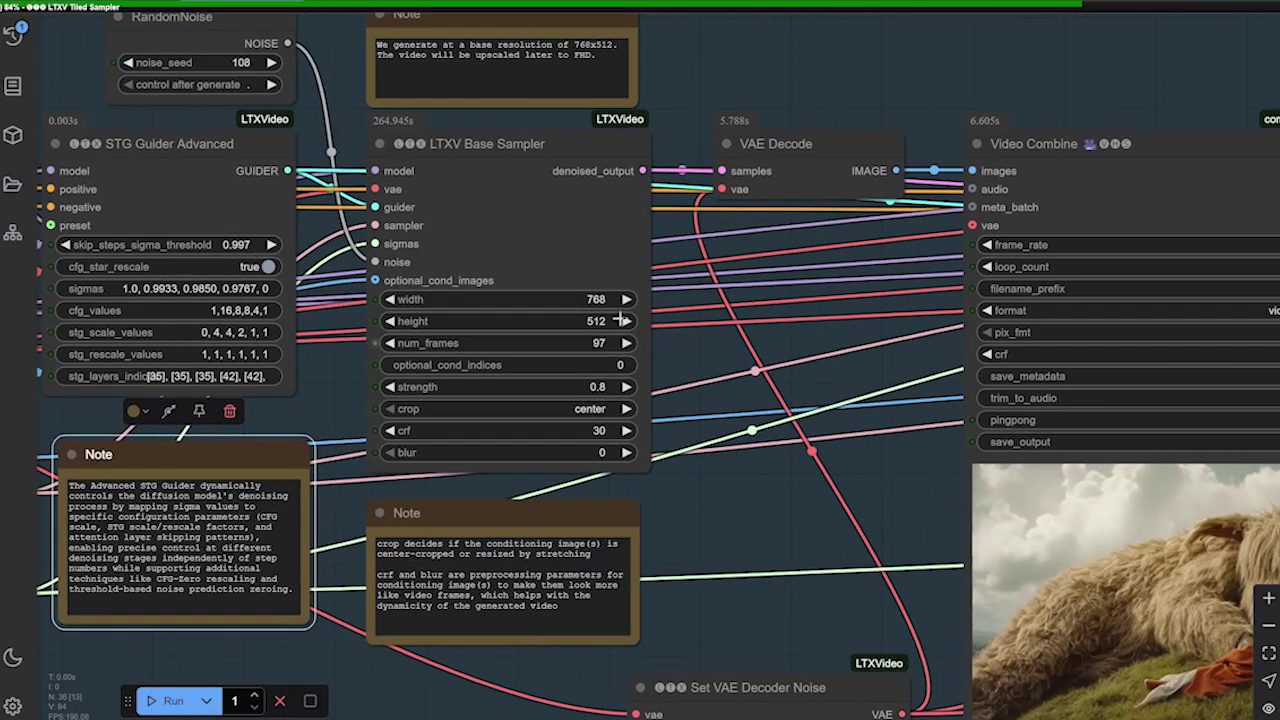
pyautogui.moveTo(715, 460); pyautogui.dragTo(604, 352)
pyautogui.moveTo(673, 380); pyautogui.dragTo(398, 75)
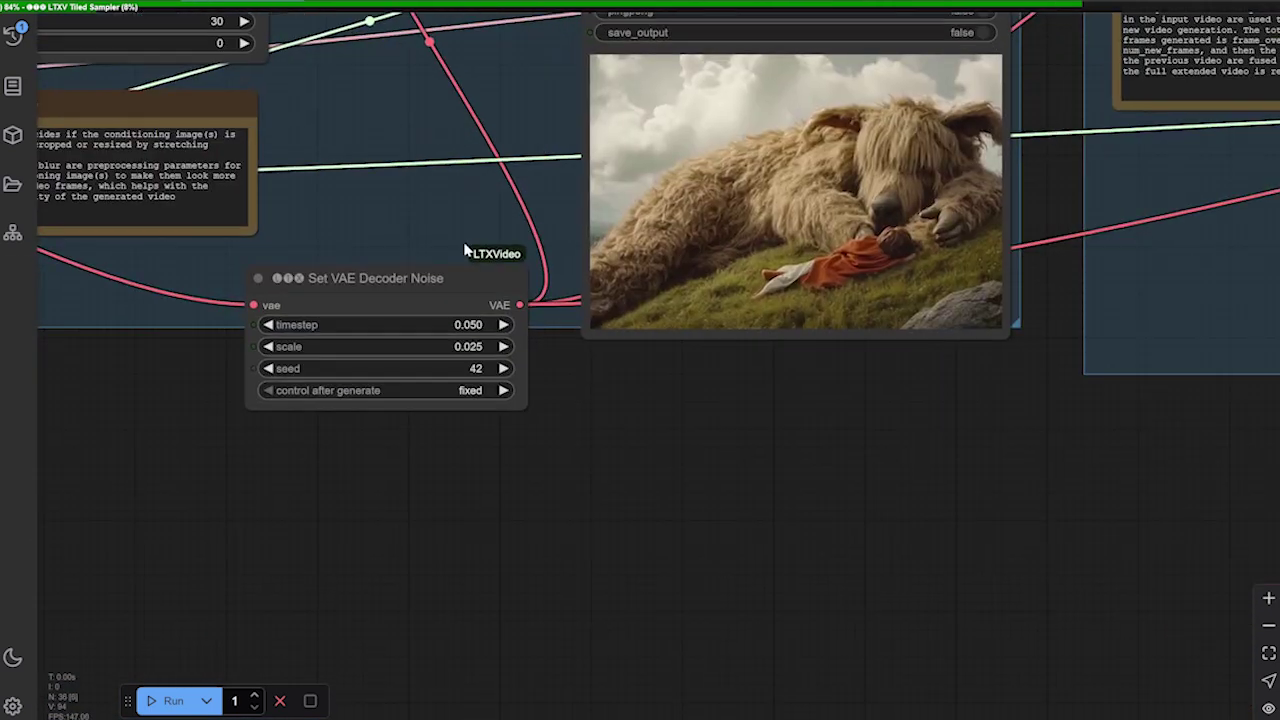
# Examine the Set VAE Decoder Noise node's settings and its VAE connection to the decoding nodes.
pyautogui.moveTo(655, 435); pyautogui.dragTo(372, 591)
pyautogui.scroll(-3, 792, 364)
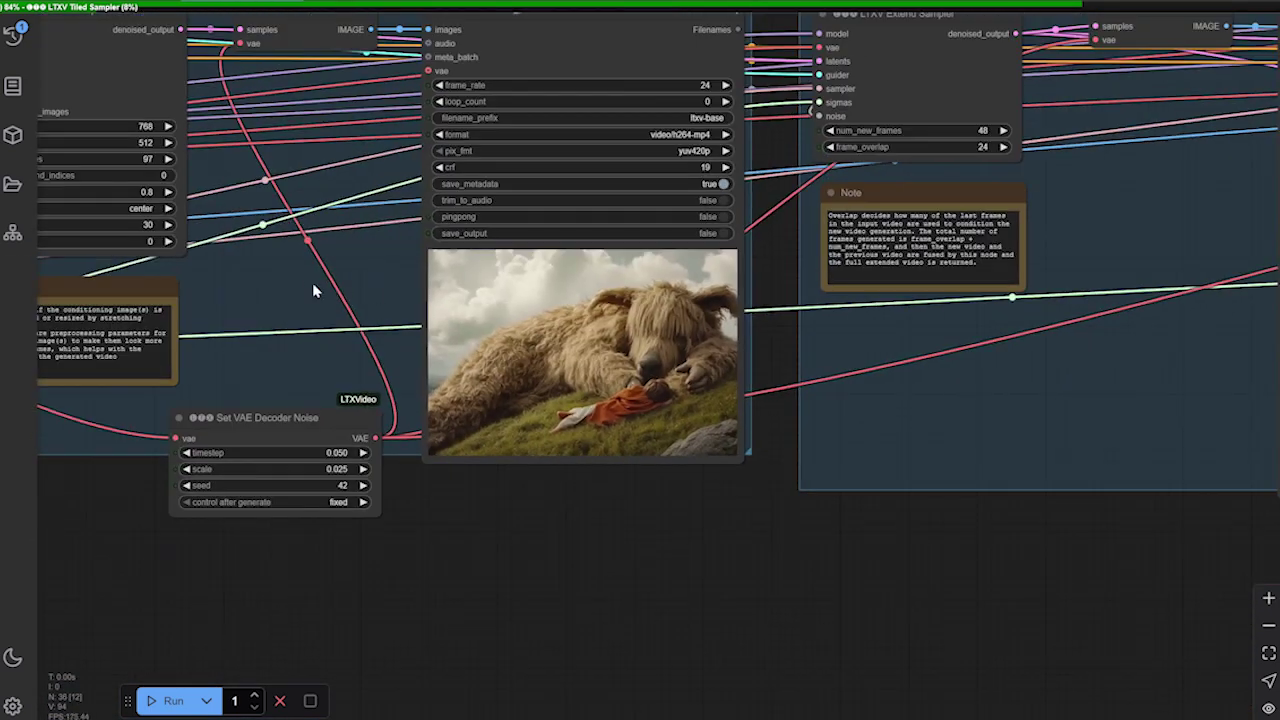
pyautogui.moveTo(314, 284); pyautogui.dragTo(390, 343)
pyautogui.scroll(4, 398, 336)
pyautogui.moveTo(419, 416); pyautogui.dragTo(357, 213)
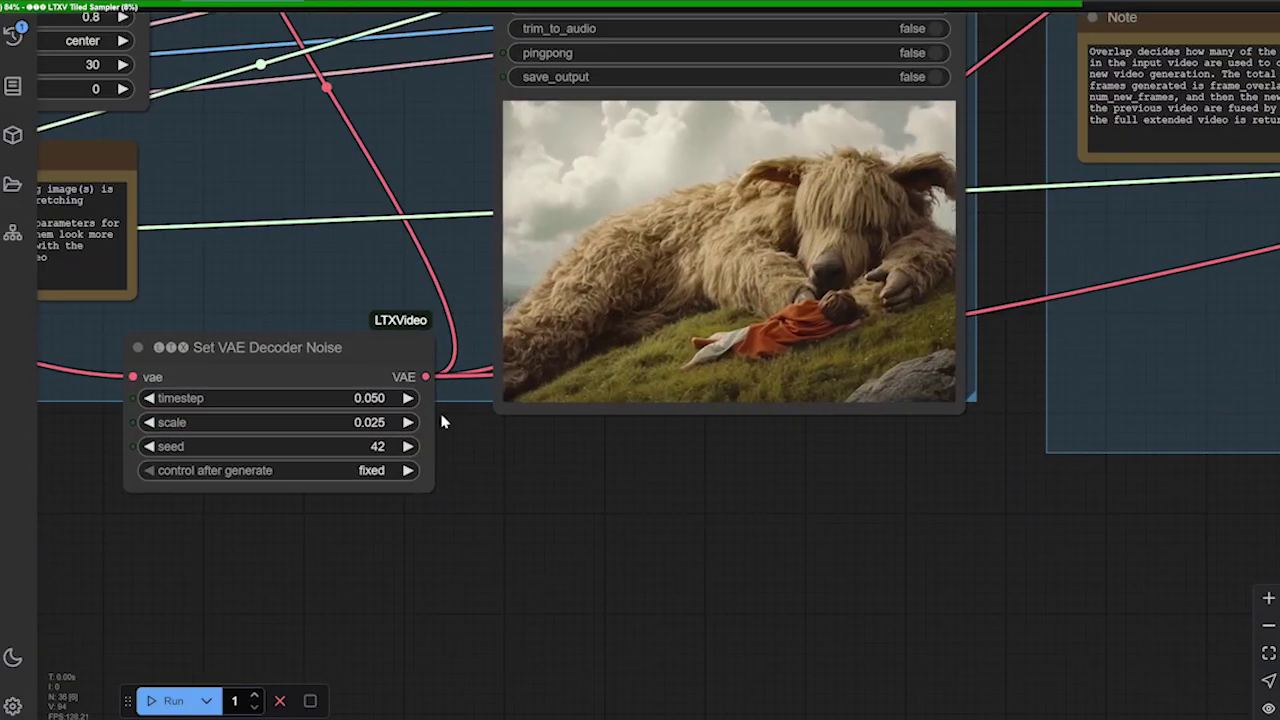
pyautogui.moveTo(357, 161); pyautogui.dragTo(194, 467)
pyautogui.moveTo(295, 408); pyautogui.dragTo(983, 531)
# Open the preview of the base low-resolution video from the ltxv-base Video Combine node.
pyautogui.scroll(-2, 768, 560)
pyautogui.hscroll(3, 768, 560)
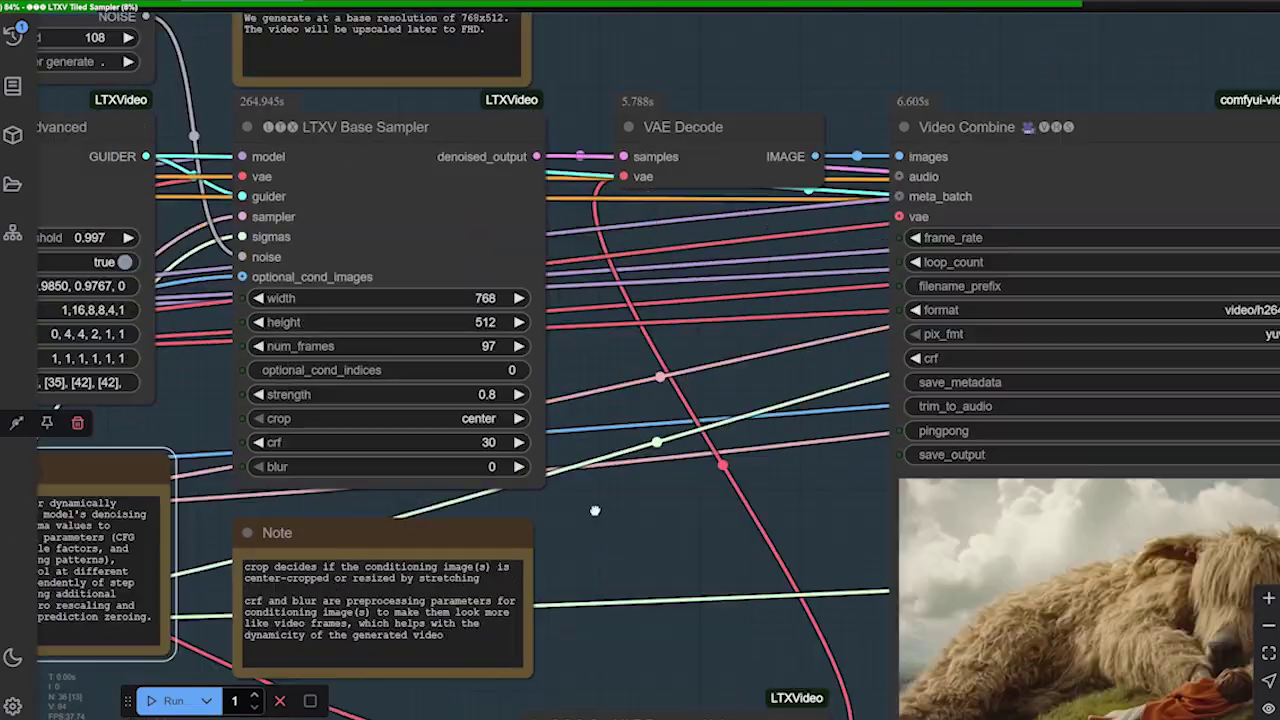
pyautogui.scroll(-3, 700, 475)
pyautogui.hscroll(5, 700, 475)
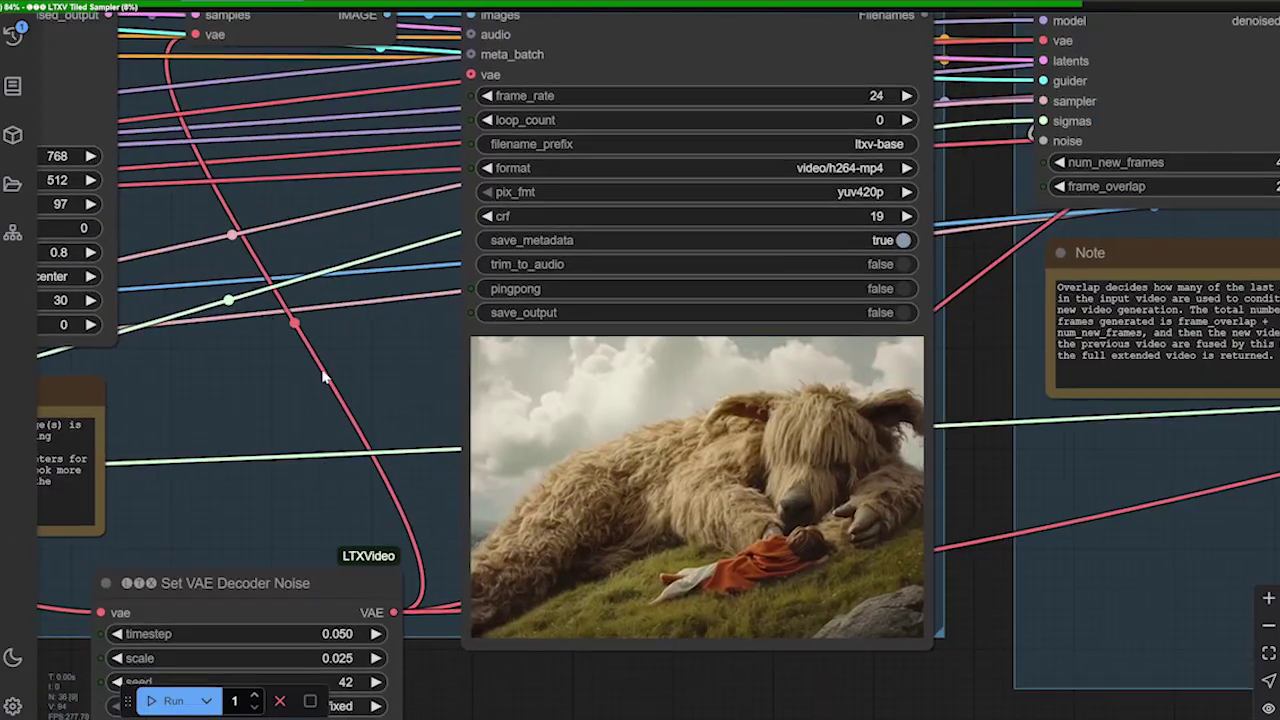
pyautogui.scroll(-2, 865, 688)
pyautogui.hscroll(2, 865, 688)
pyautogui.rightClick(530, 147)
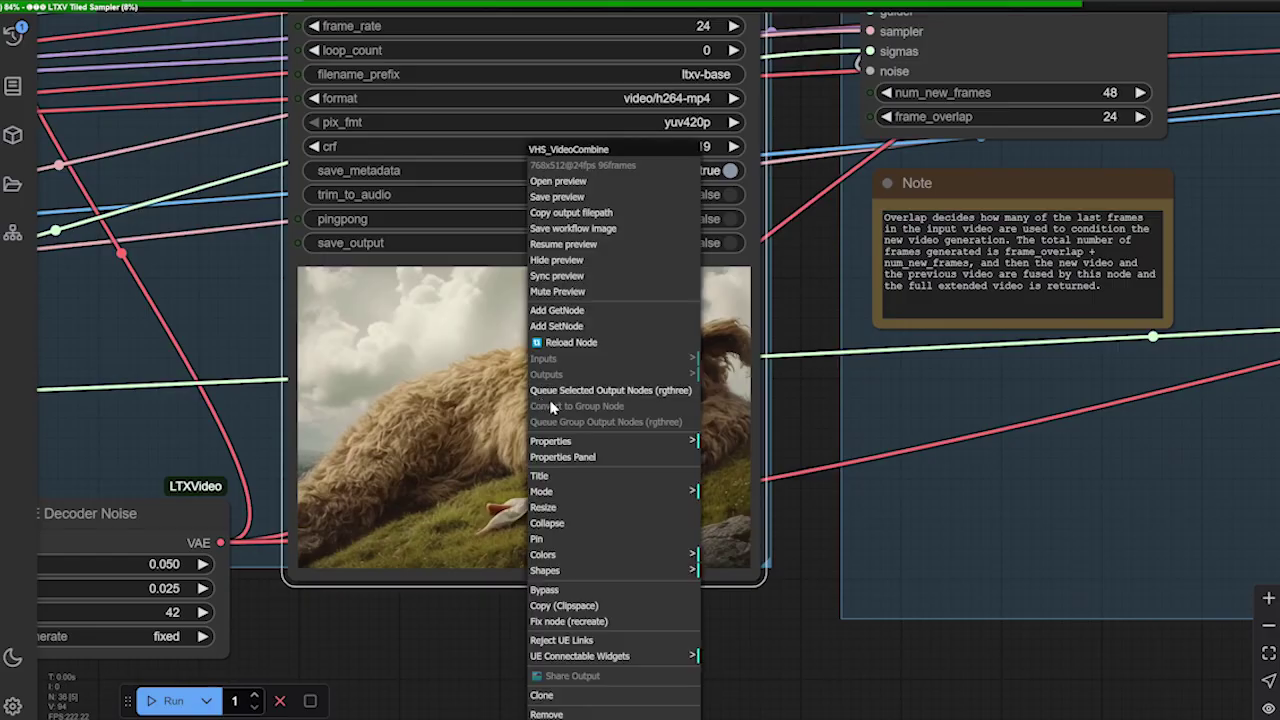
pyautogui.click(590, 182)
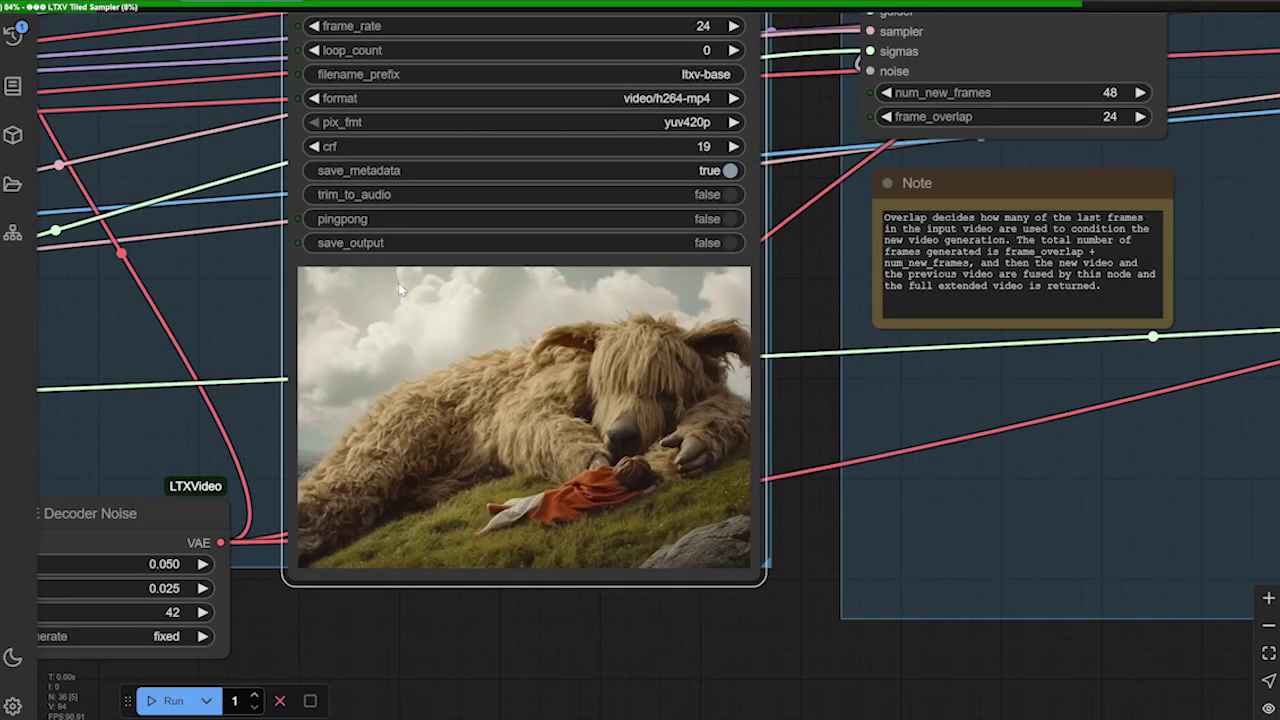
# Examine the Extend group, focusing on the LTXV Extend Sampler's inputs, num_new_frames and frame_overlap settings.
pyautogui.scroll(-4, 421, 305)
pyautogui.moveTo(589, 461); pyautogui.dragTo(600, 615)
pyautogui.scroll(3, 480, 479)
pyautogui.scroll(2, 483, 362)
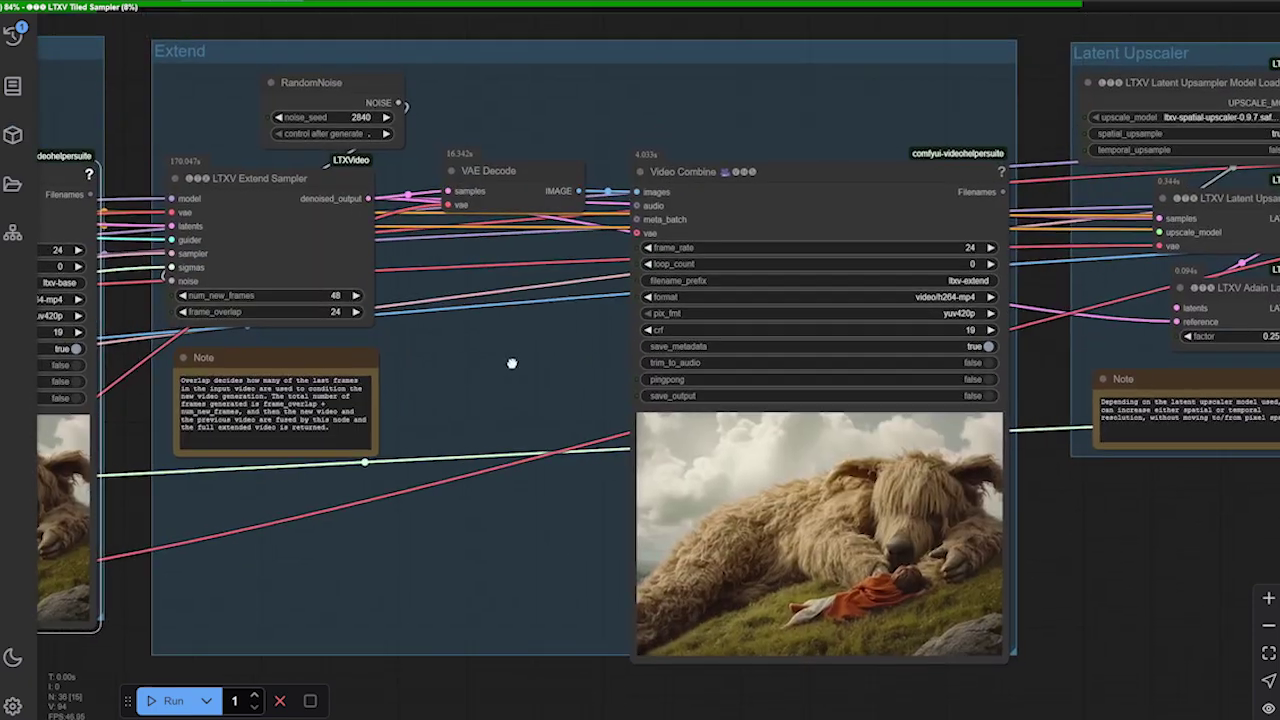
pyautogui.scroll(4, 506, 360)
pyautogui.moveTo(542, 375)
pyautogui.mouseDown()
pyautogui.moveTo(504, 408)
pyautogui.moveTo(475, 399)
pyautogui.moveTo(525, 393)
pyautogui.mouseUp()
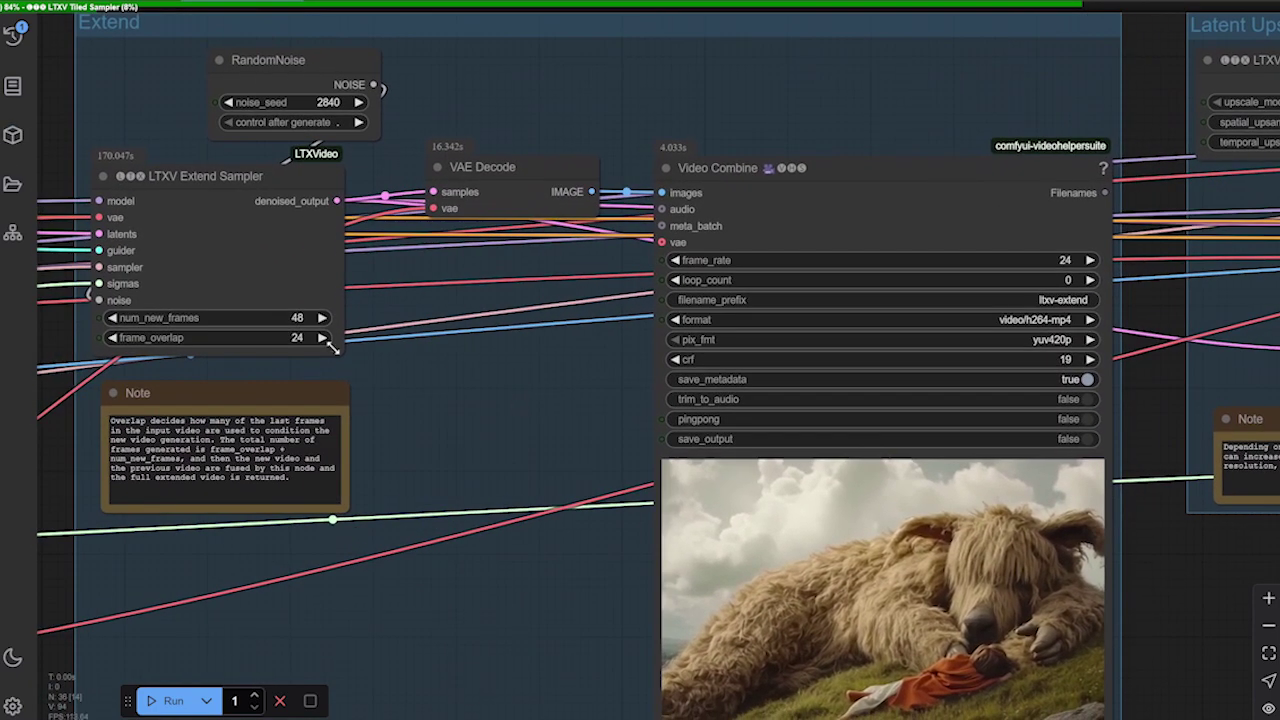
pyautogui.scroll(9, 295, 320)
pyautogui.moveTo(571, 484); pyautogui.dragTo(961, 604)
pyautogui.scroll(-2, 961, 604)
pyautogui.hscroll(4, 900, 586)
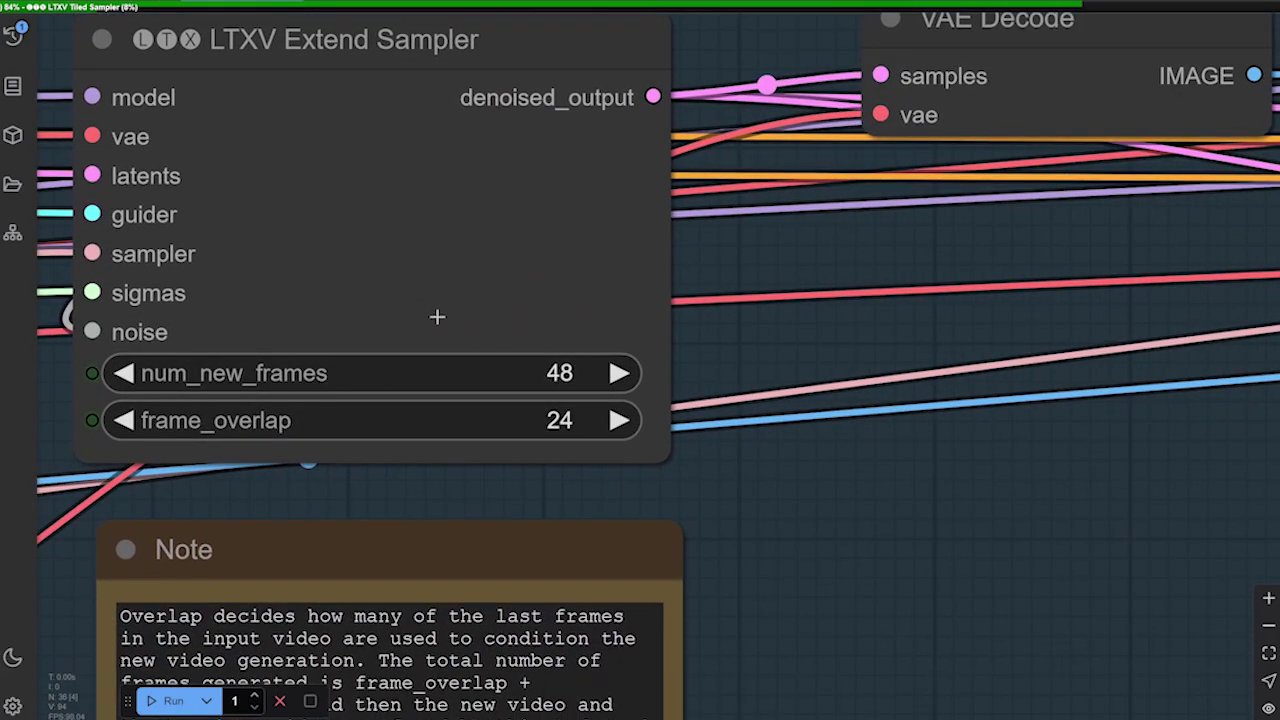
# Check the LTXV Base Sampler's num_frames setting for comparison with the Extend Sampler's frame settings.
pyautogui.scroll(-3, 850, 500)
pyautogui.hscroll(-4, 906, 522)
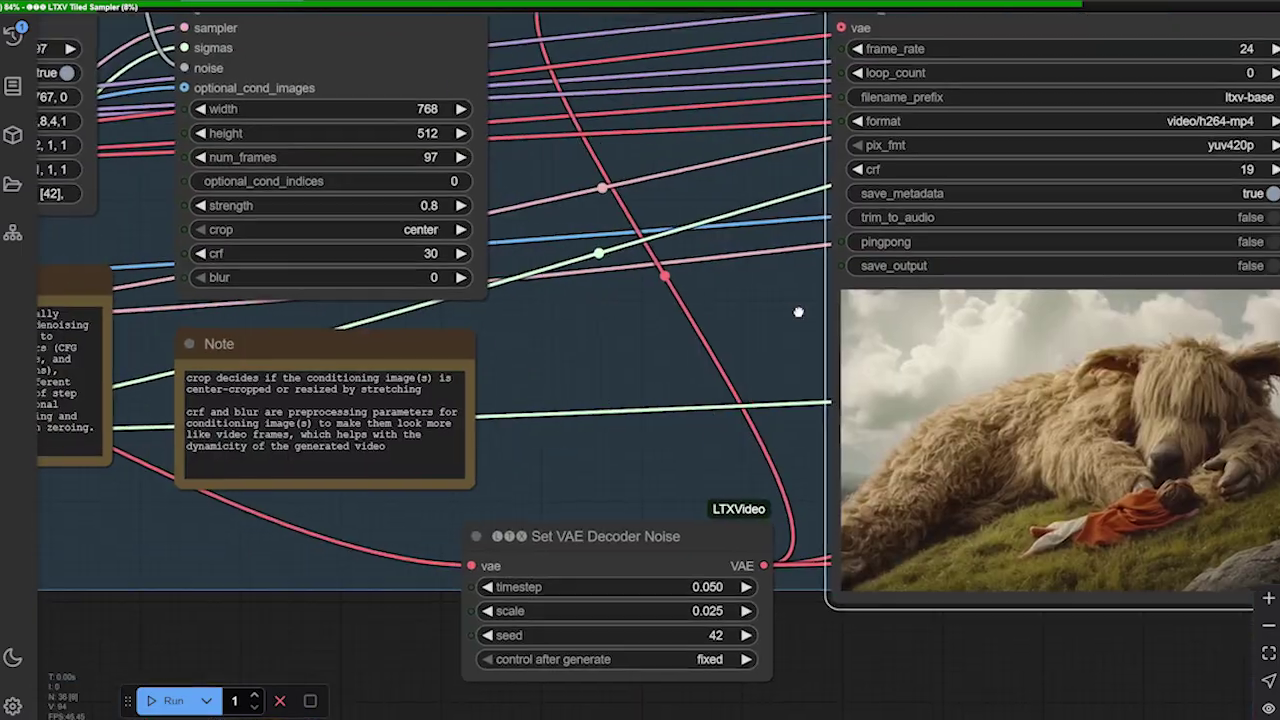
pyautogui.moveTo(798, 312); pyautogui.dragTo(895, 402)
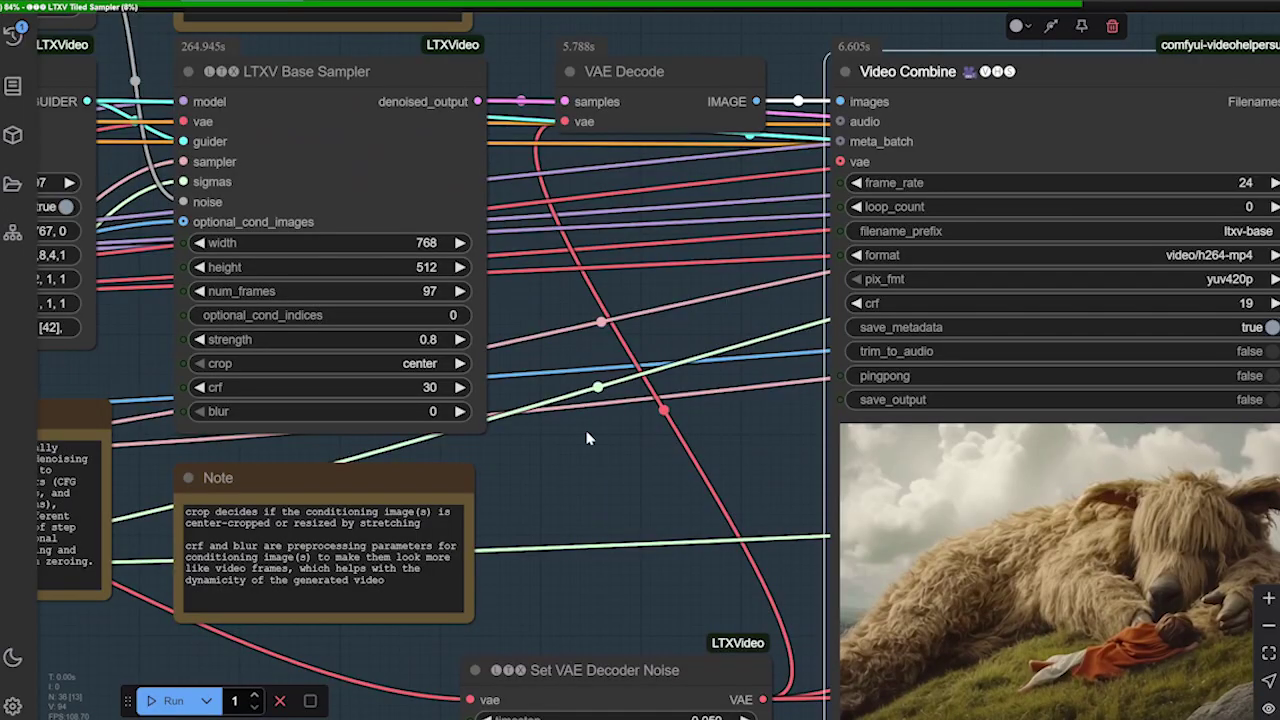
pyautogui.moveTo(818, 440); pyautogui.dragTo(320, 343)
# Read the overlap note in the Extend group and relate it to the Extend Sampler's frame values.
pyautogui.moveTo(976, 462); pyautogui.dragTo(544, 464)
pyautogui.scroll(5, 948, 279)
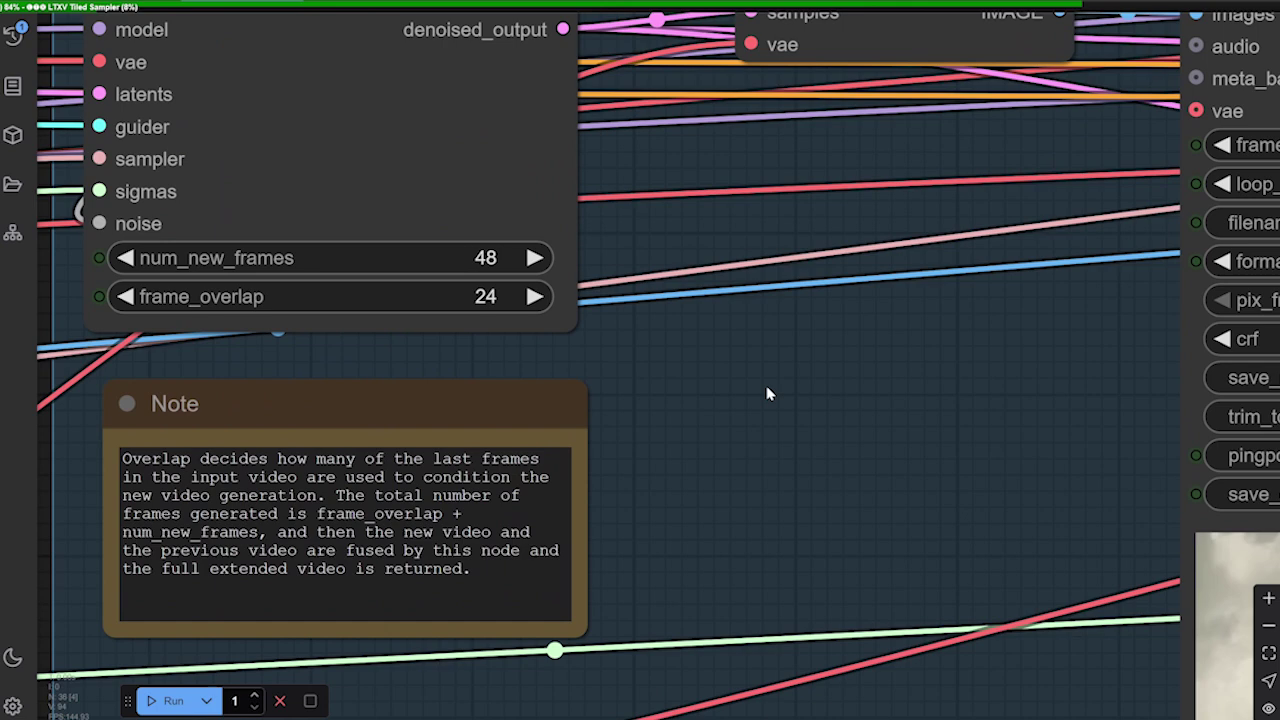
pyautogui.scroll(-1, 889, 375)
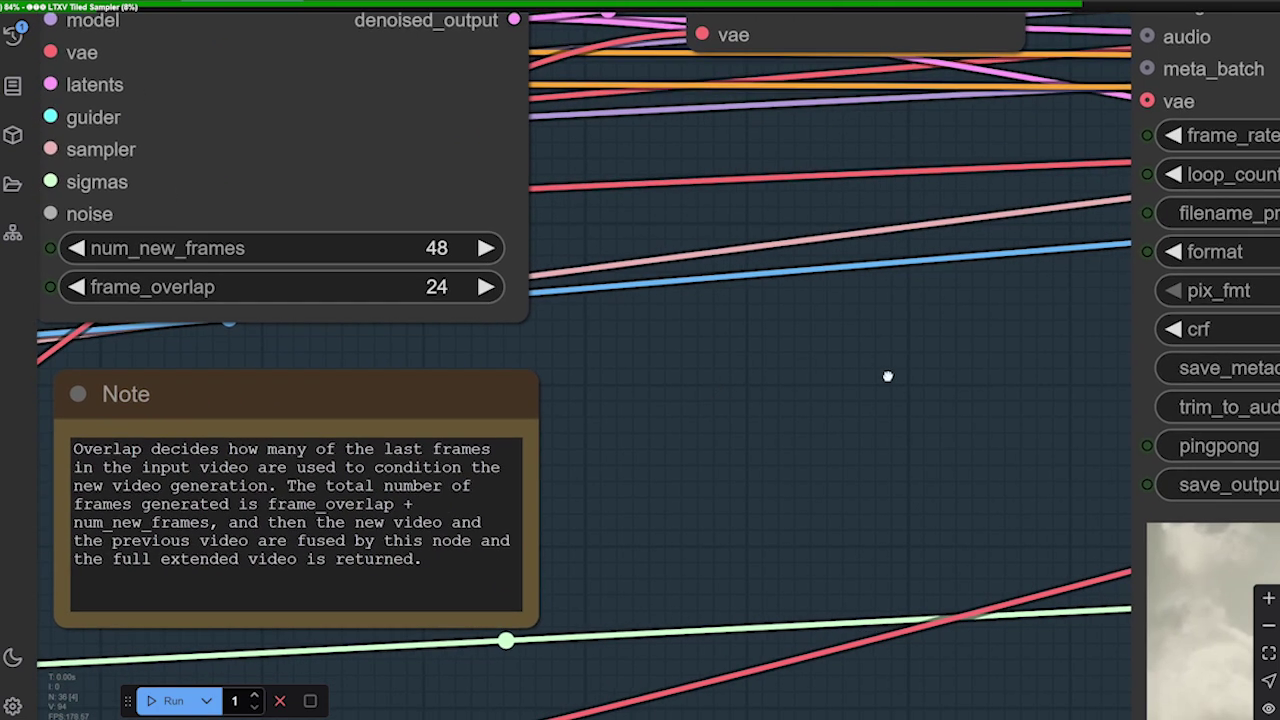
pyautogui.scroll(-2, 893, 379)
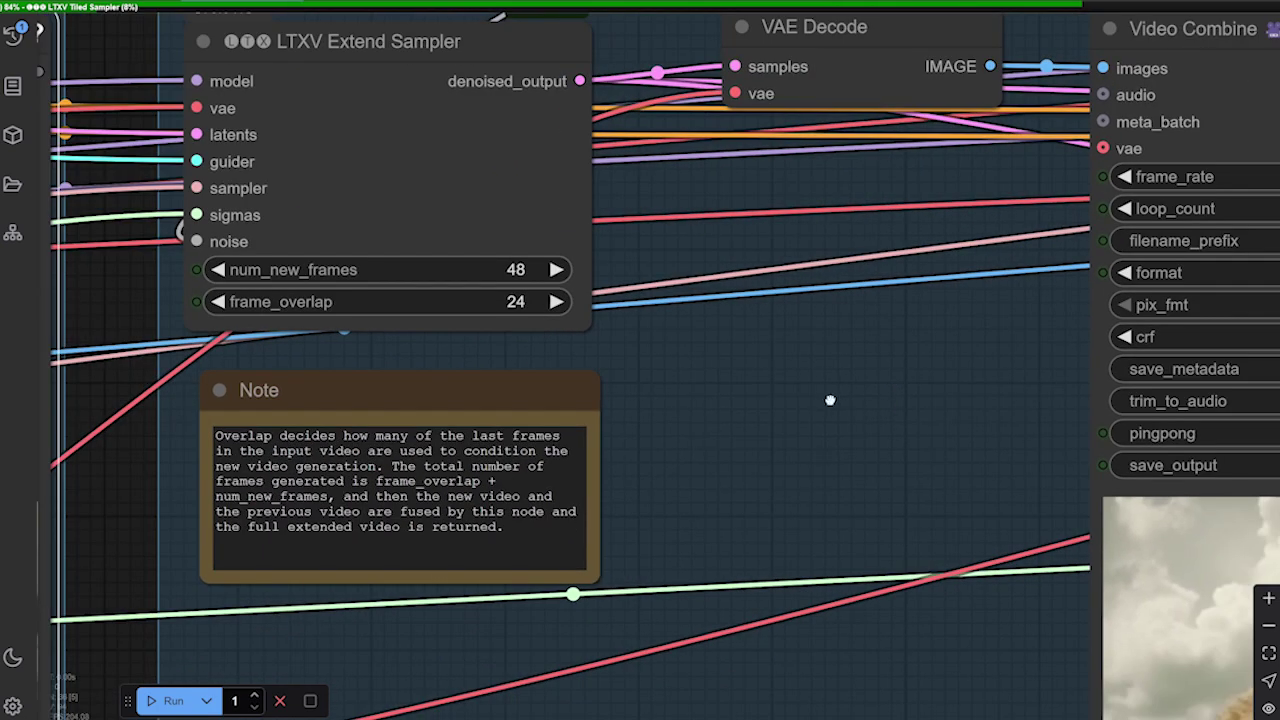
pyautogui.moveTo(830, 400); pyautogui.dragTo(735, 479)
pyautogui.scroll(-4, 735, 479)
pyautogui.moveTo(572, 335); pyautogui.dragTo(447, 355)
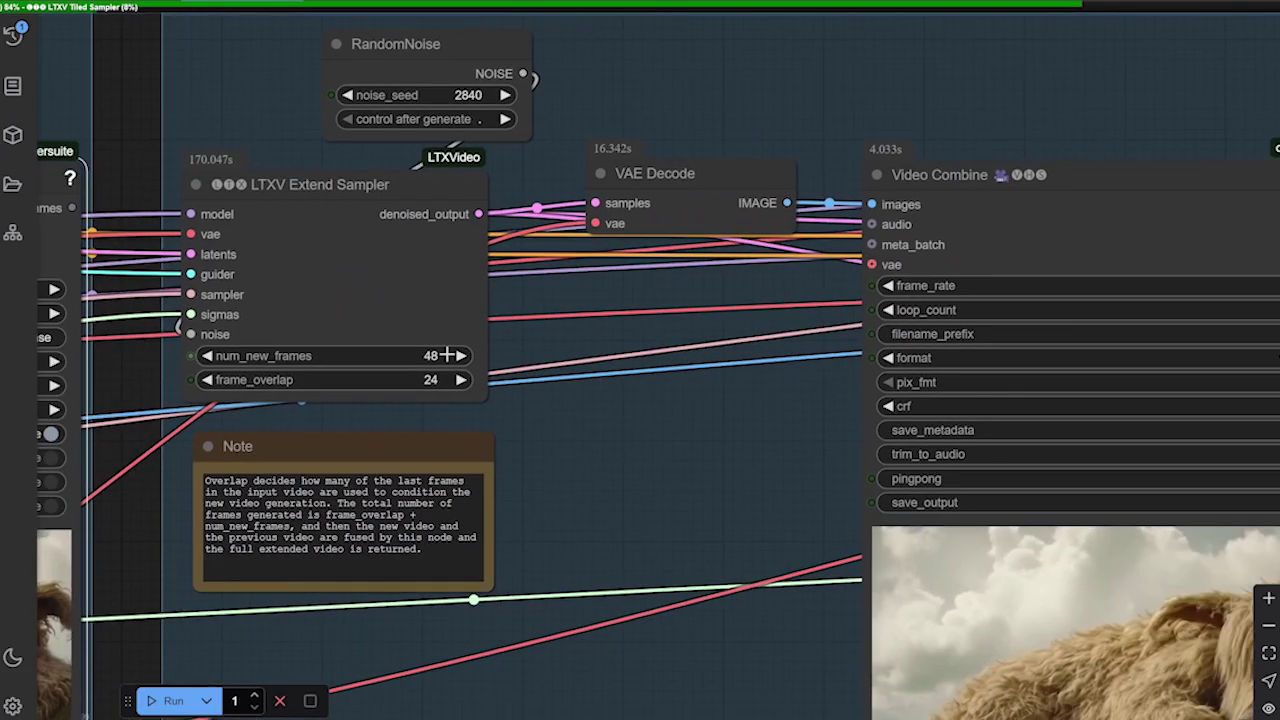
pyautogui.moveTo(727, 464); pyautogui.dragTo(699, 432)
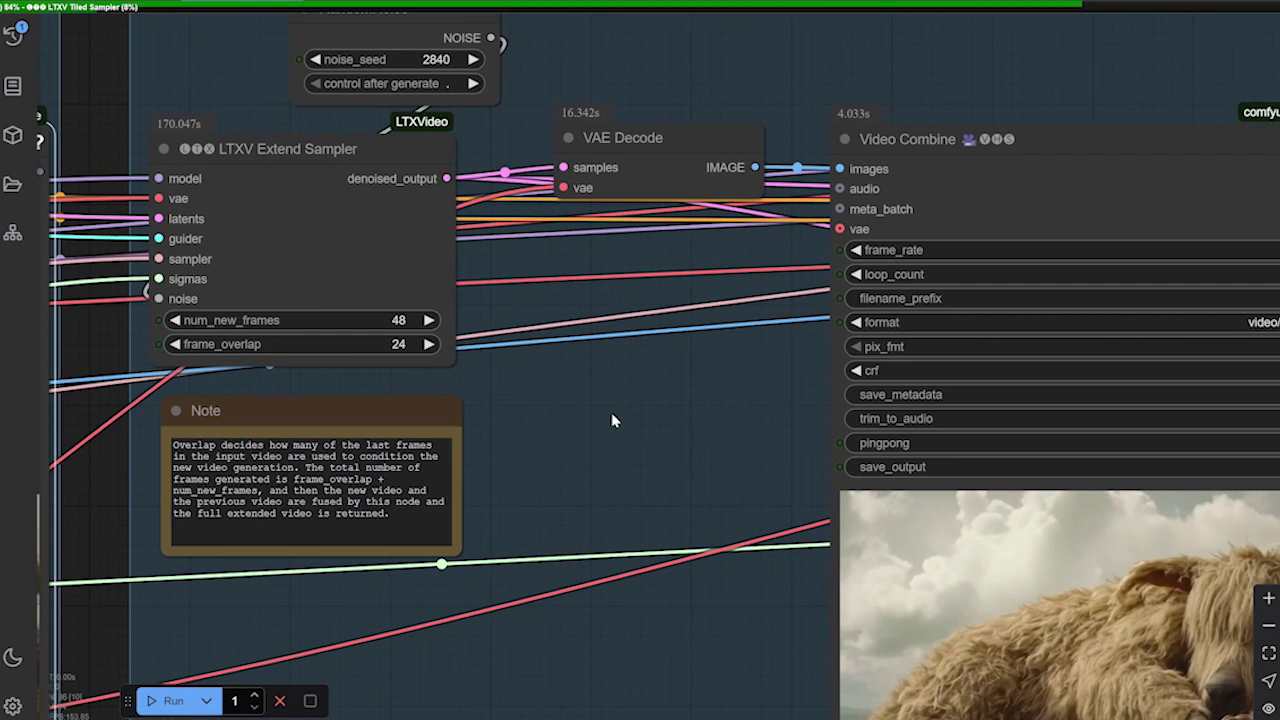
pyautogui.moveTo(675, 398); pyautogui.dragTo(504, 362)
# Open the options of the ltxv-extend Video Combine node to view the extended video.
pyautogui.scroll(-1, 651, 470)
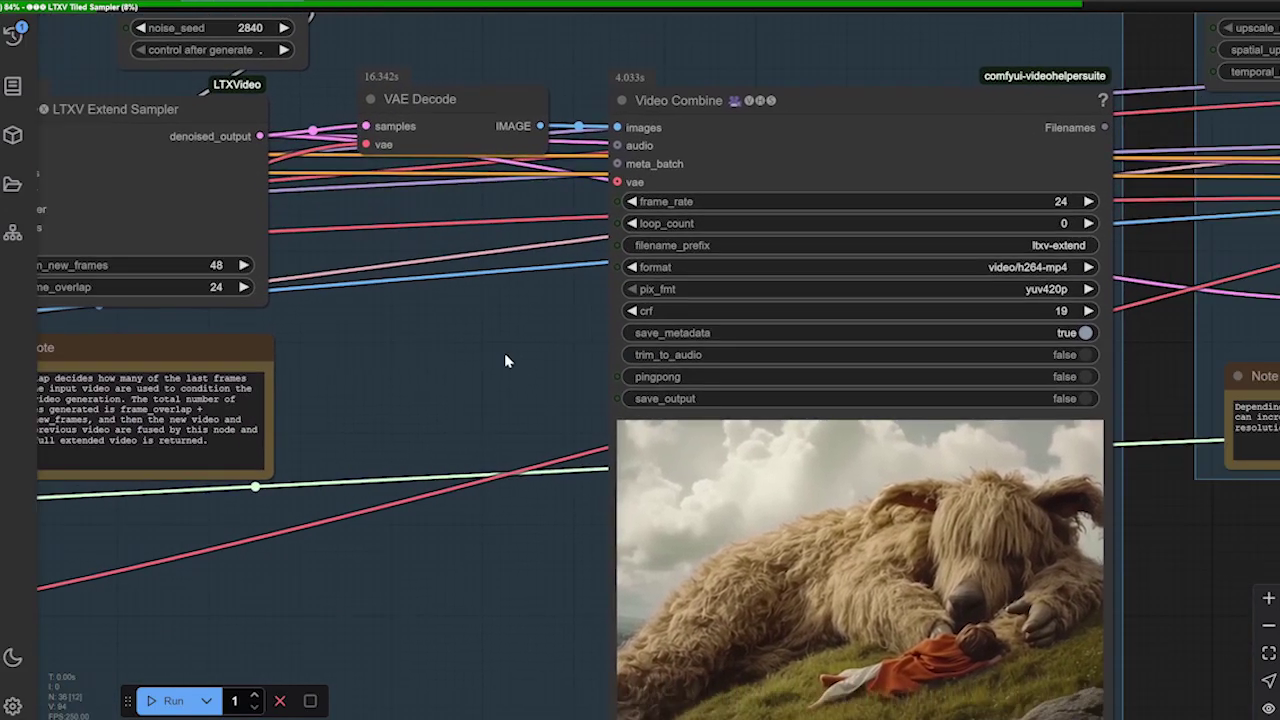
pyautogui.scroll(-1, 505, 354)
pyautogui.moveTo(482, 340); pyautogui.dragTo(238, 227)
pyautogui.scroll(3, 294, 308)
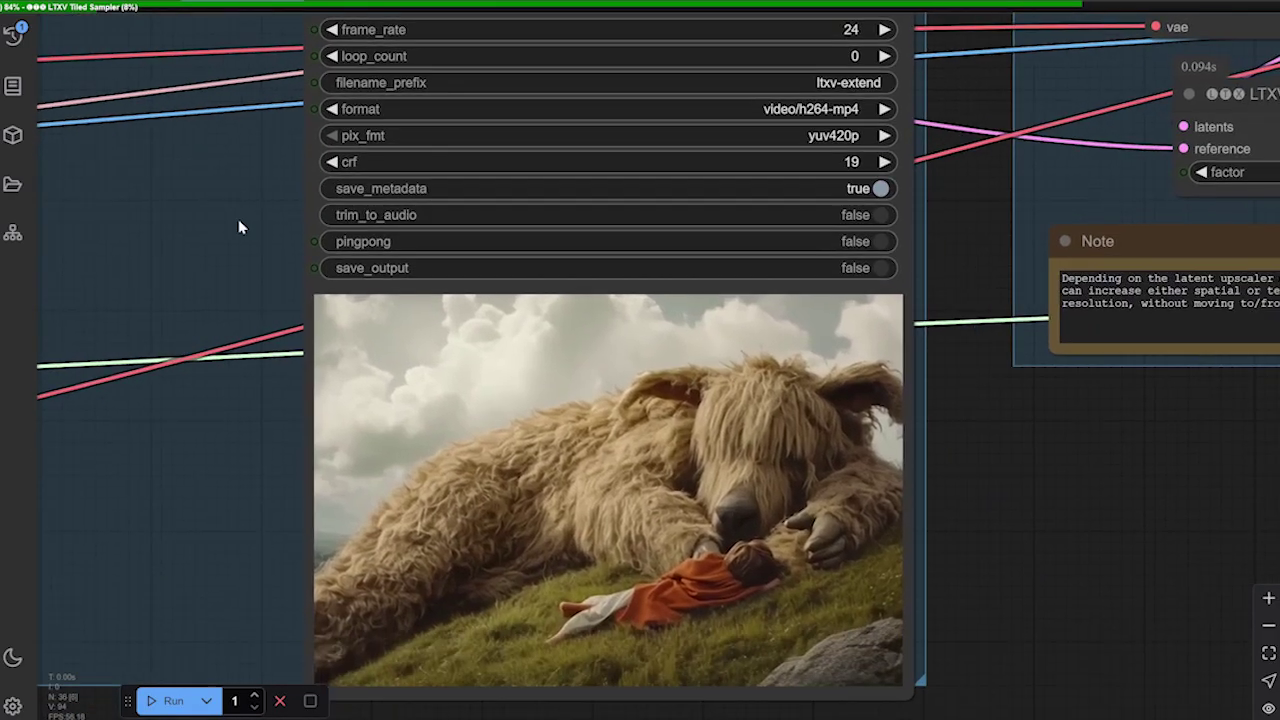
pyautogui.moveTo(280, 490); pyautogui.dragTo(233, 428)
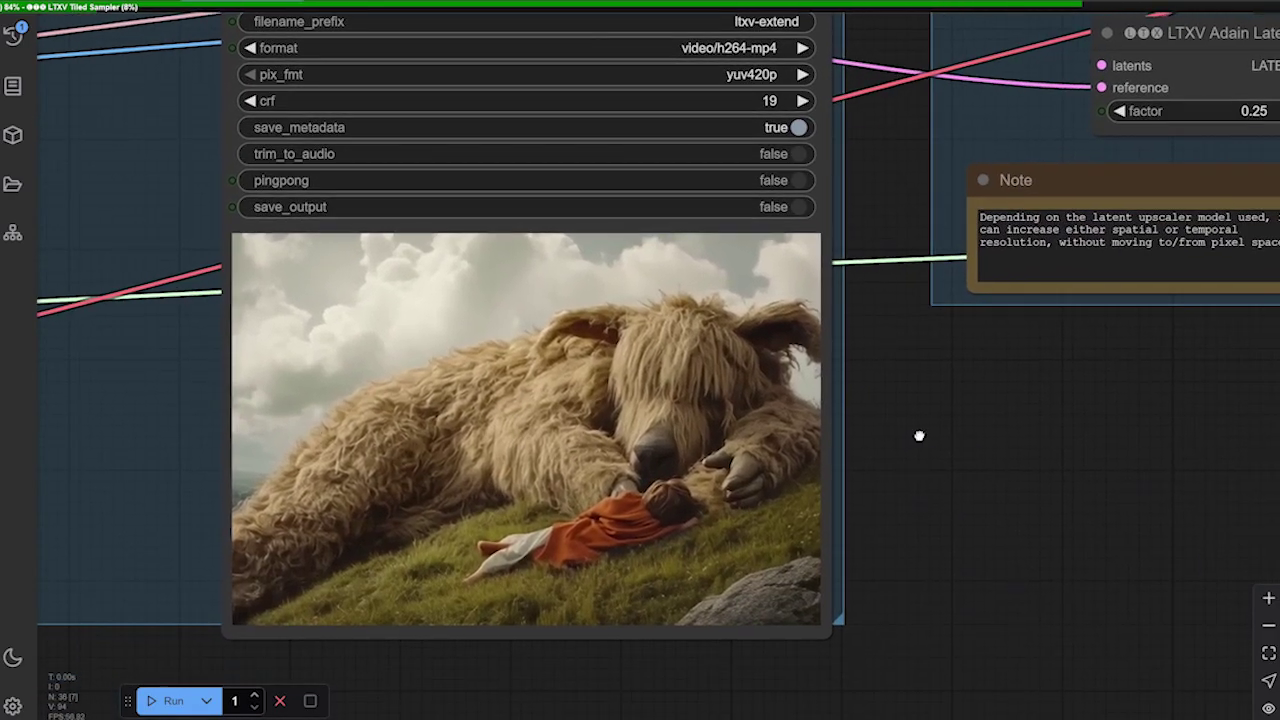
pyautogui.scroll(-2, 919, 436)
pyautogui.rightClick(510, 412)
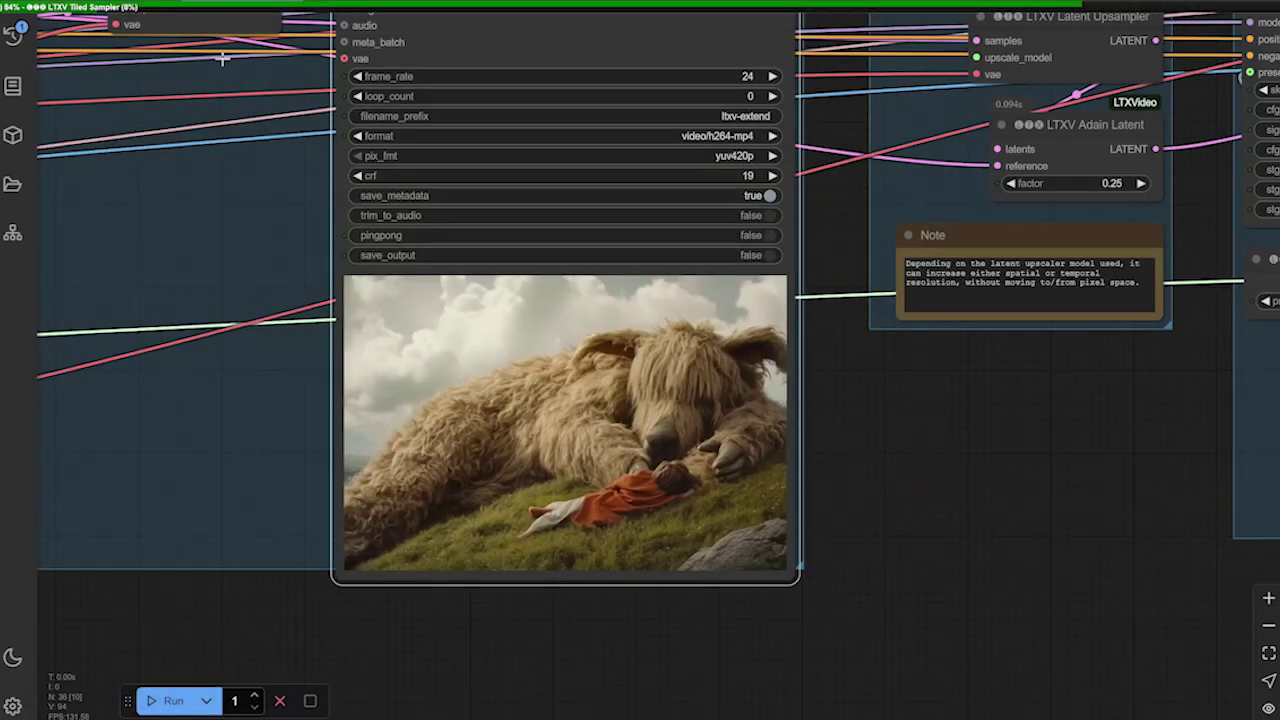
# Review the Latent Upscaler group: the upscale model loader, LTXV Latent Upsampler, LTXV Adain Latent and the explanatory note.
pyautogui.scroll(-2, 556, 388)
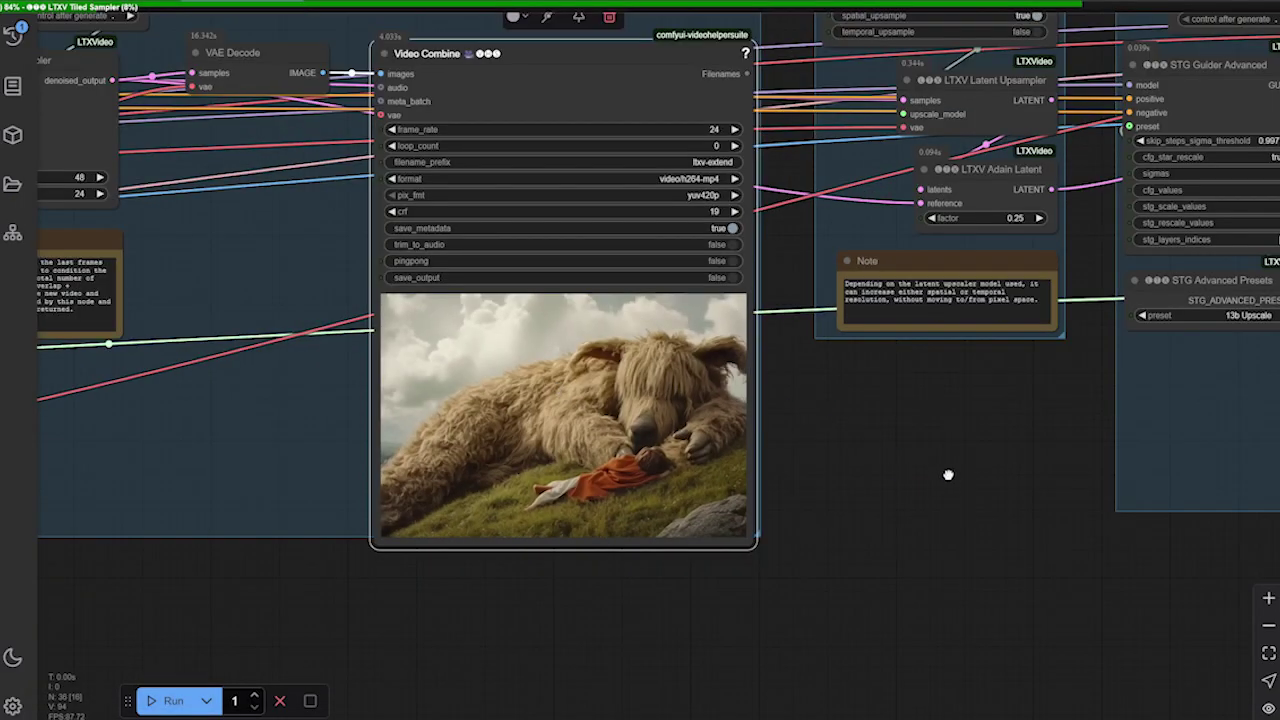
pyautogui.moveTo(948, 474); pyautogui.dragTo(844, 491)
pyautogui.scroll(-3, 871, 475)
pyautogui.moveTo(731, 486); pyautogui.dragTo(326, 519)
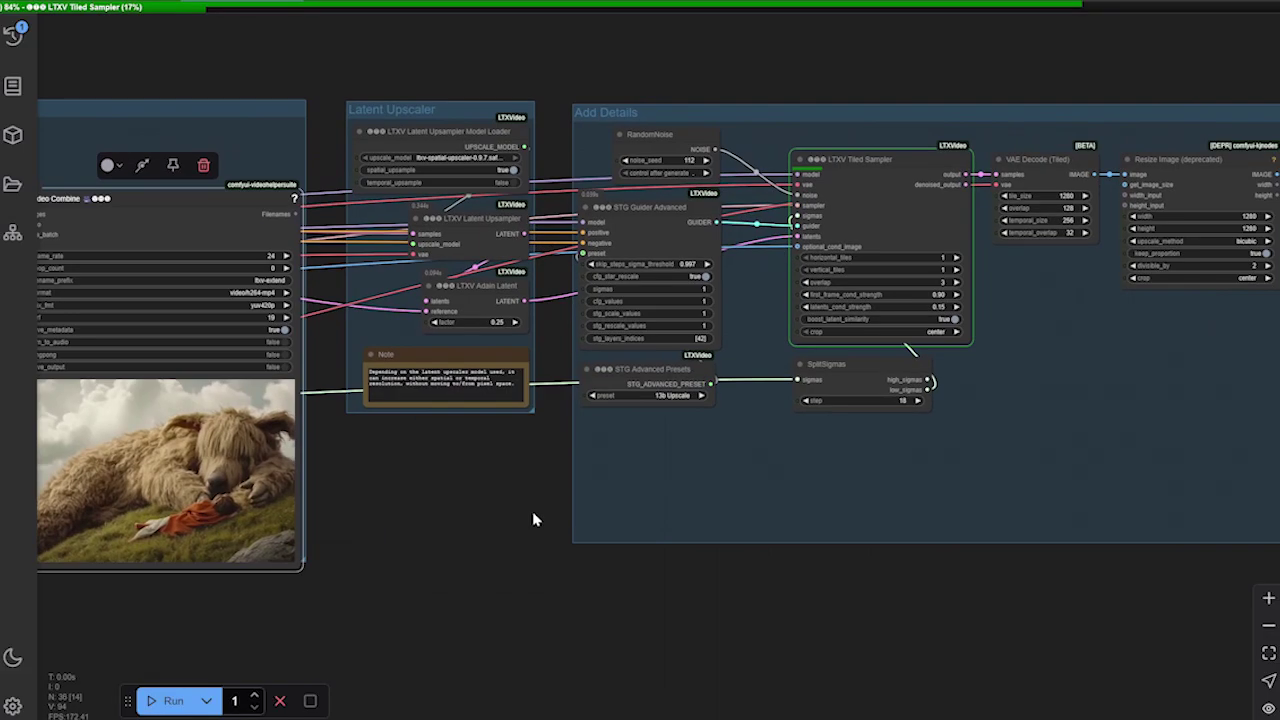
pyautogui.scroll(3, 512, 496)
pyautogui.scroll(2, 512, 490)
pyautogui.moveTo(512, 490); pyautogui.dragTo(441, 648)
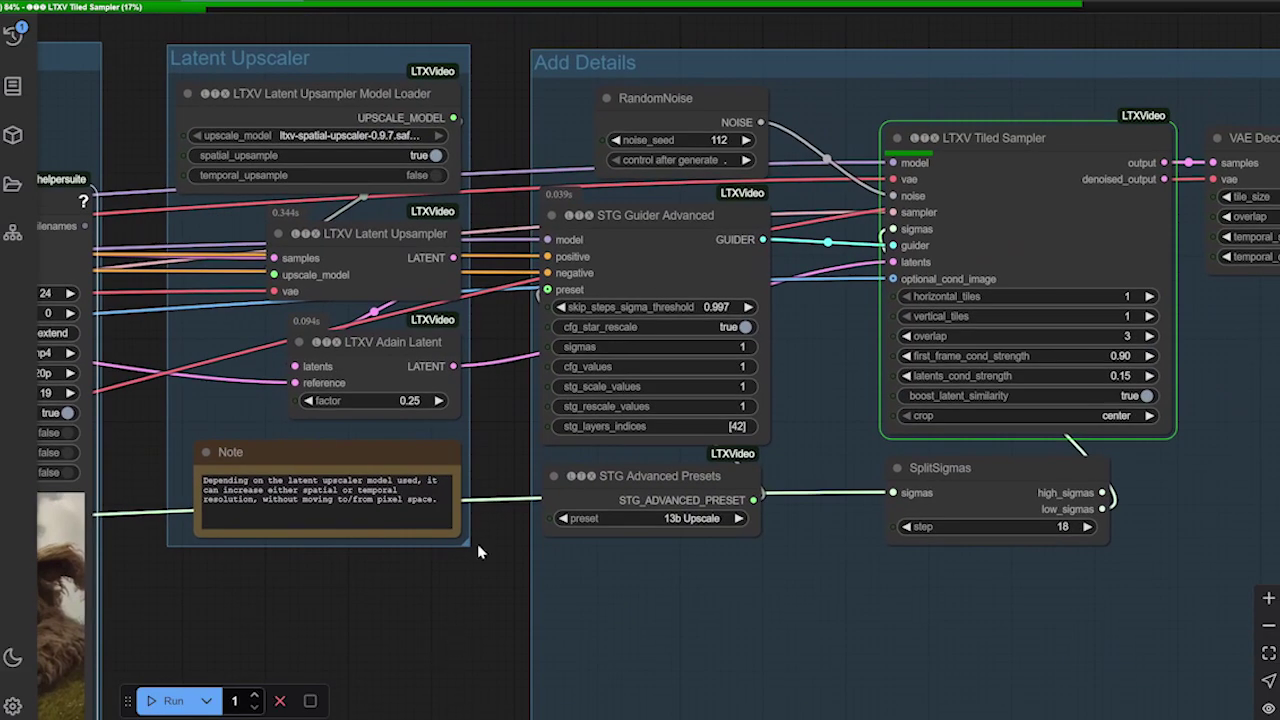
pyautogui.scroll(4, 510, 118)
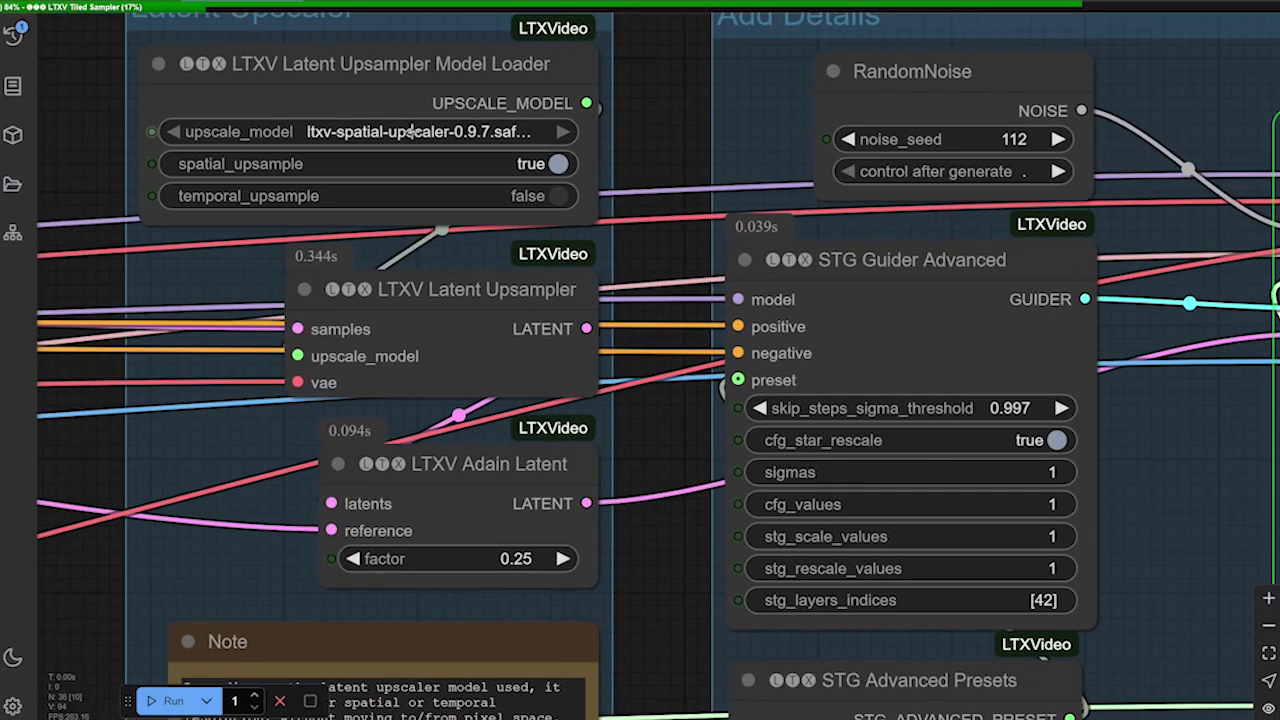
pyautogui.scroll(-3, 636, 180)
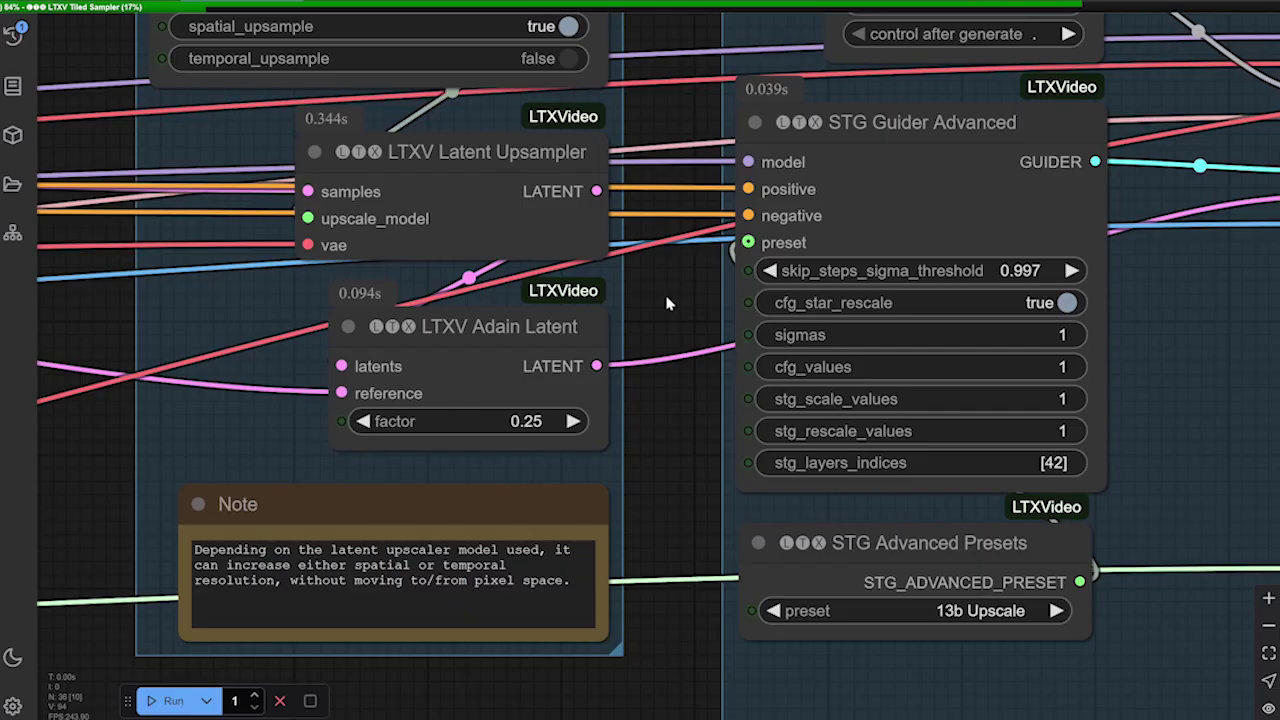
pyautogui.scroll(3, 700, 165)
pyautogui.scroll(1, 693, 112)
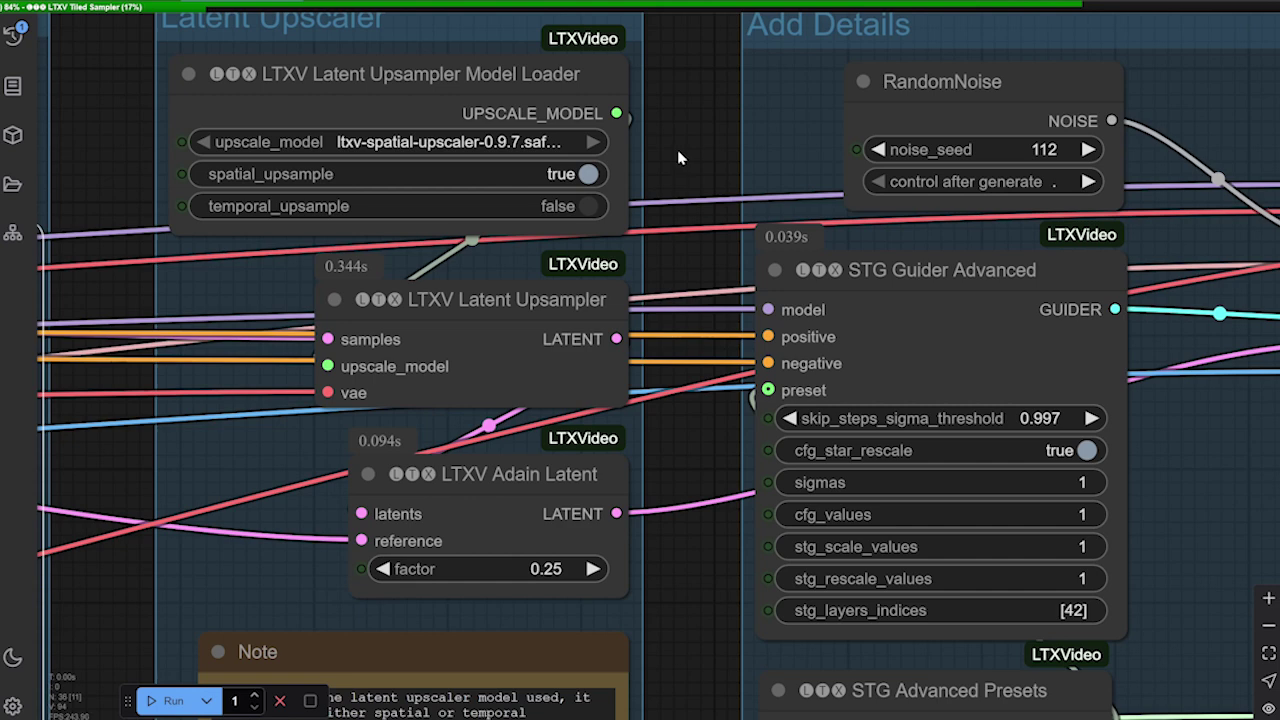
pyautogui.scroll(-2, 677, 157)
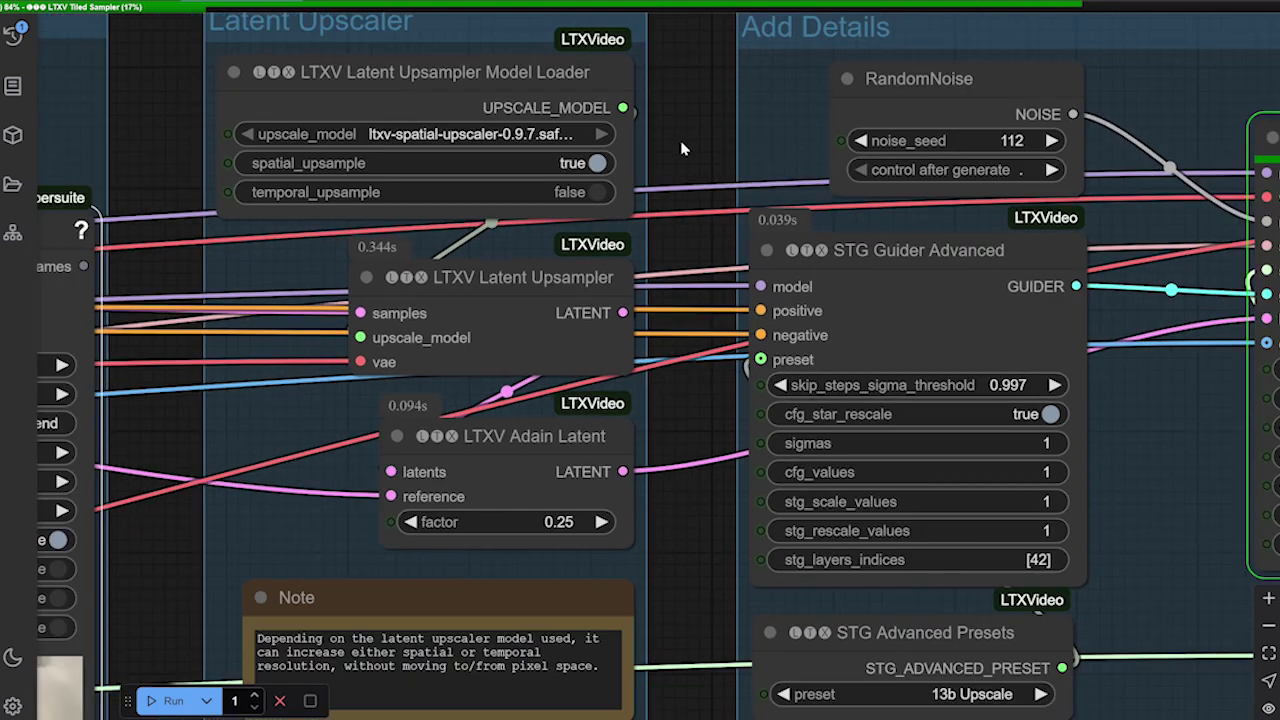
pyautogui.scroll(-4, 659, 118)
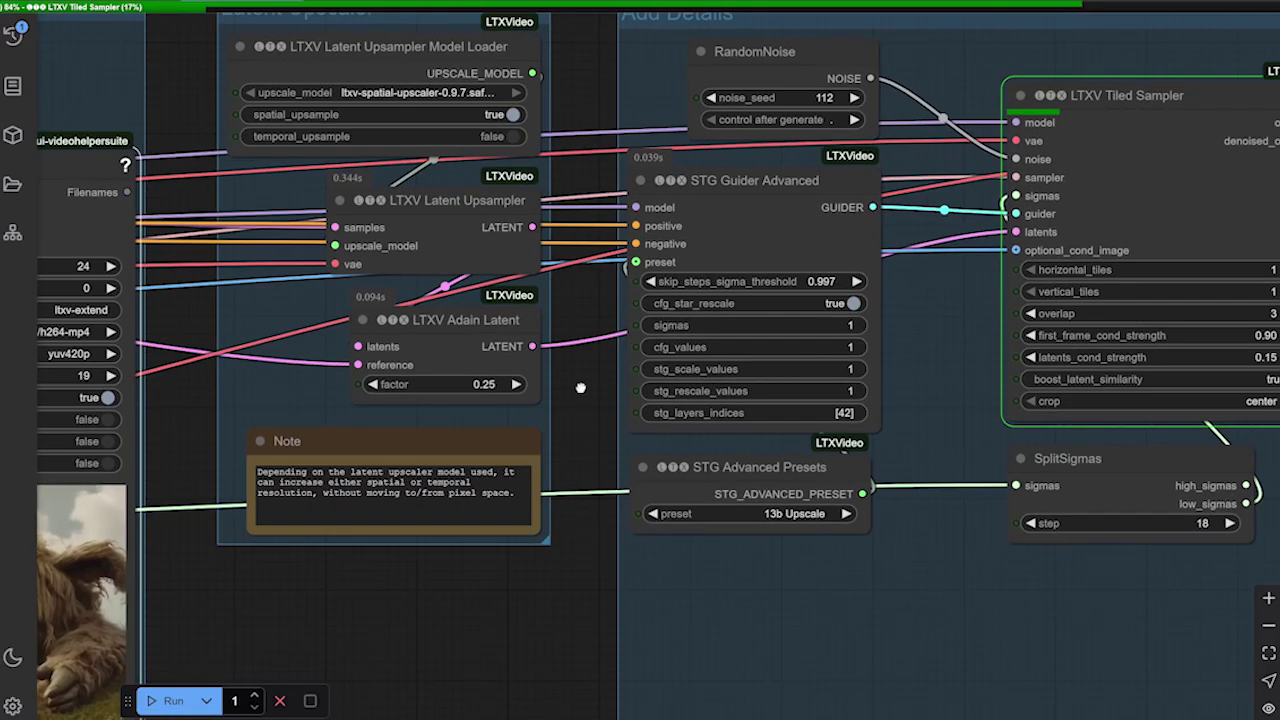
# Examine the Add Details group, focusing on the LTXV Tiled Sampler's tile, overlap and conditioning strength settings.
pyautogui.moveTo(580, 388); pyautogui.dragTo(208, 313)
pyautogui.moveTo(626, 518); pyautogui.dragTo(560, 543)
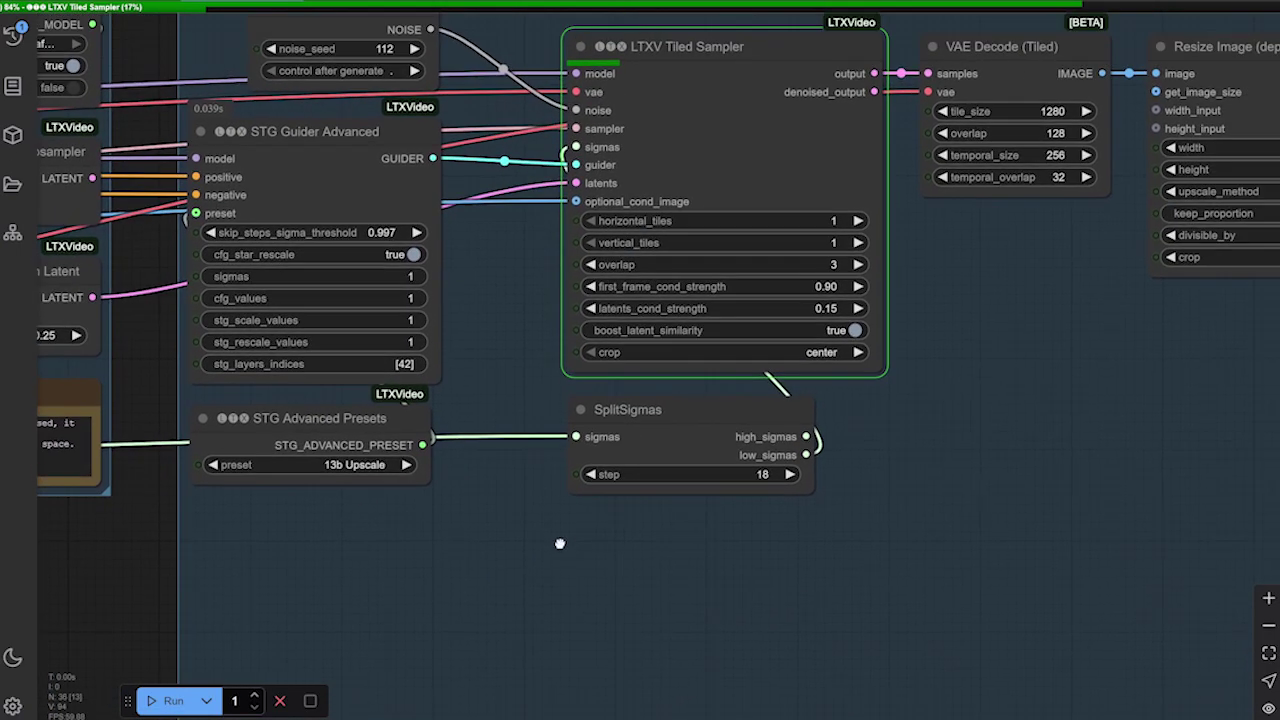
pyautogui.scroll(5, 560, 543)
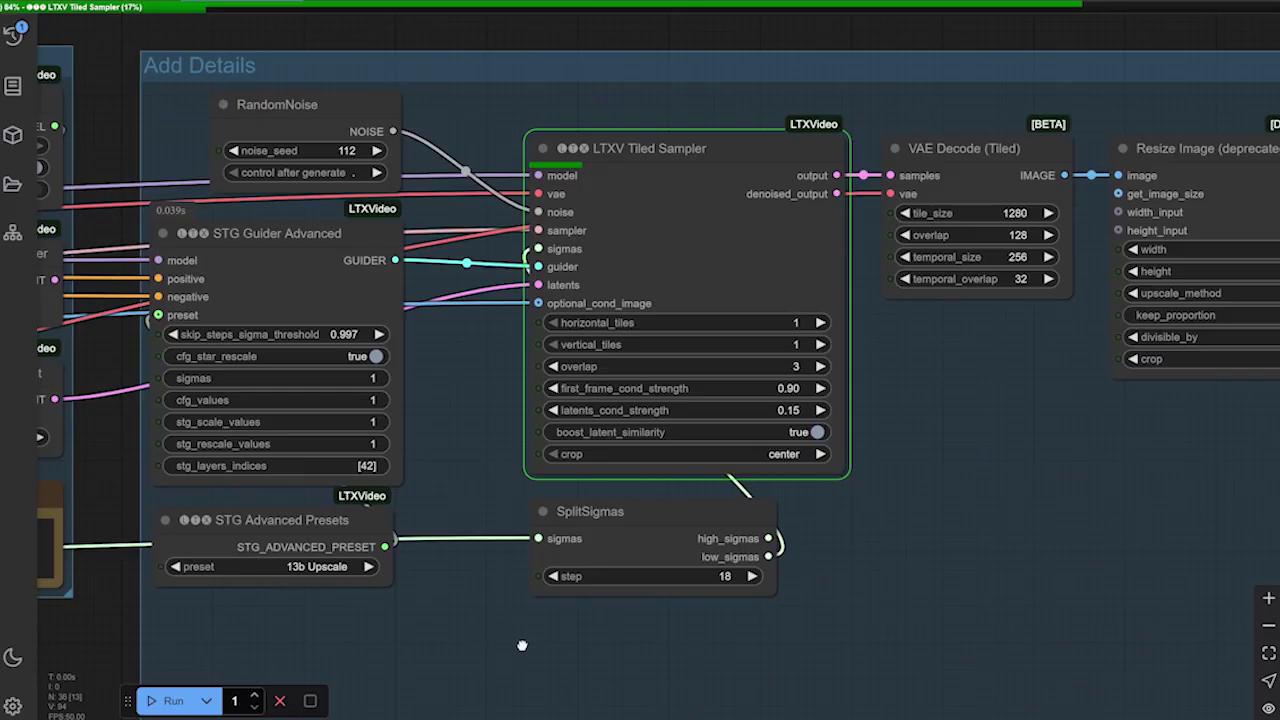
pyautogui.moveTo(958, 489); pyautogui.dragTo(977, 460)
pyautogui.hscroll(2, 977, 459)
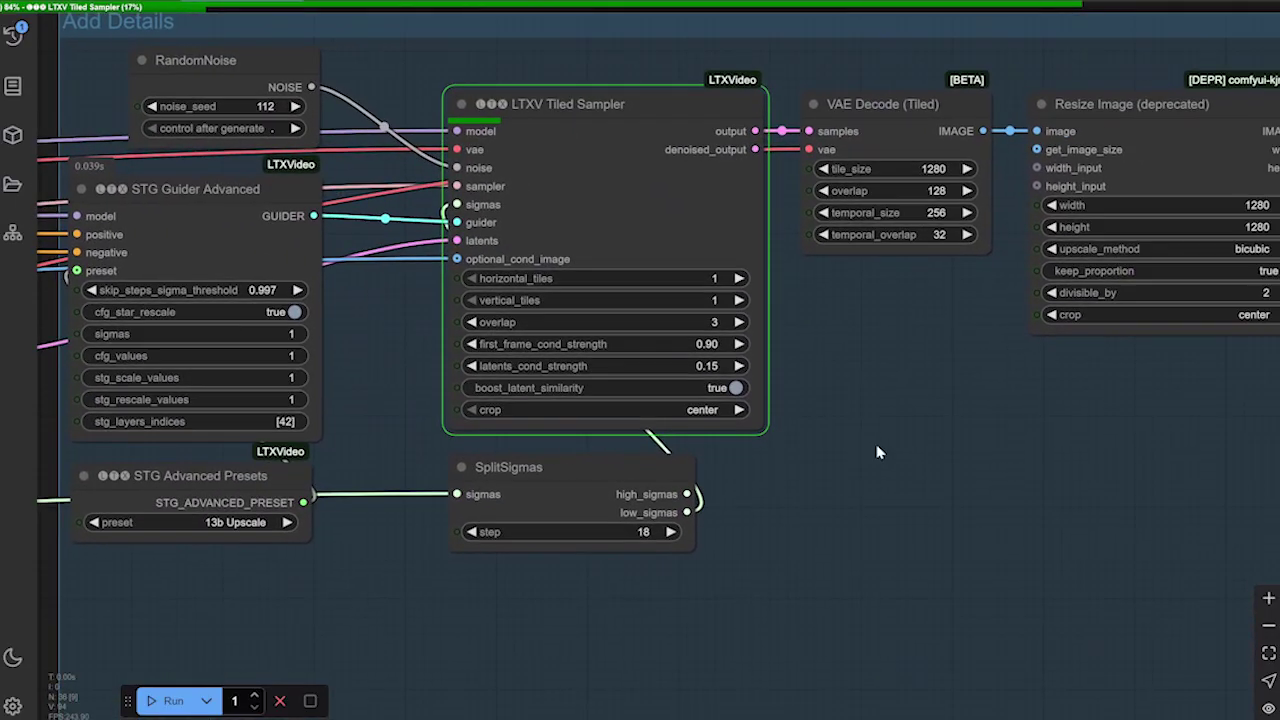
pyautogui.scroll(3, 884, 441)
pyautogui.hscroll(-4, 874, 399)
pyautogui.scroll(3, 874, 399)
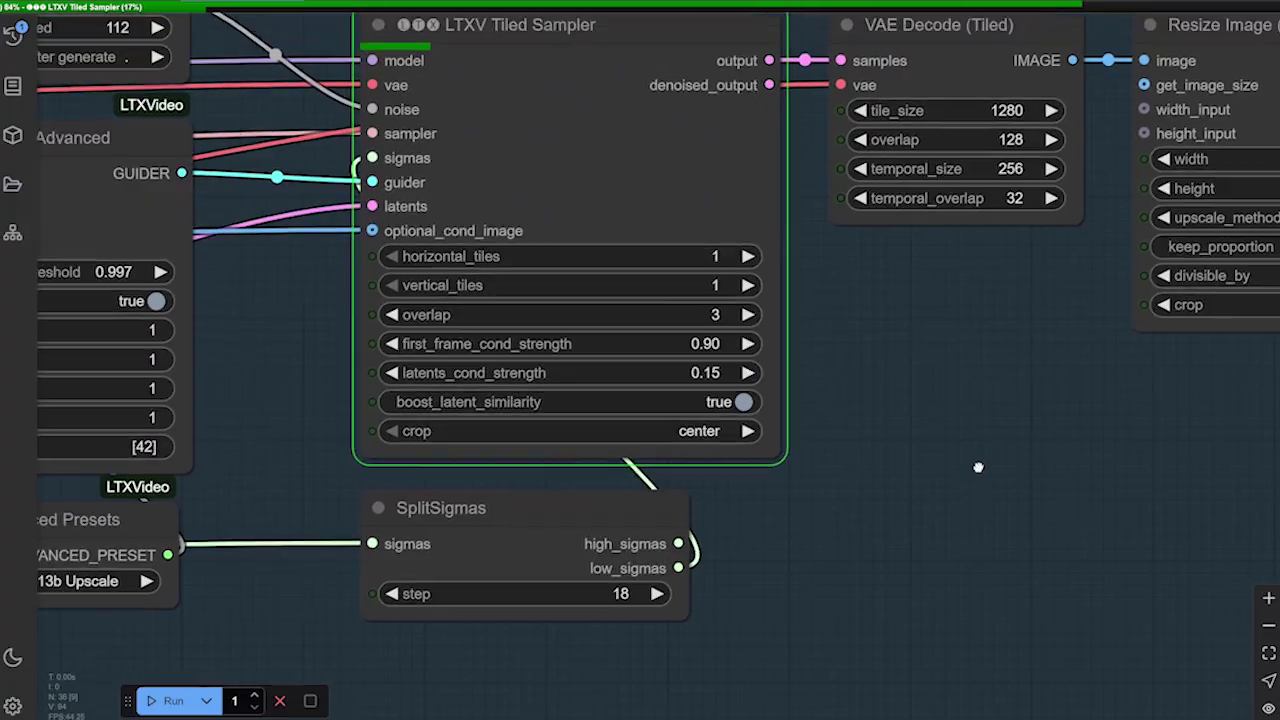
# Inspect the upscale guider and preset, the SplitSigmas node, and the tiled VAE decoding and image resizing settings.
pyautogui.moveTo(372, 427); pyautogui.dragTo(452, 303)
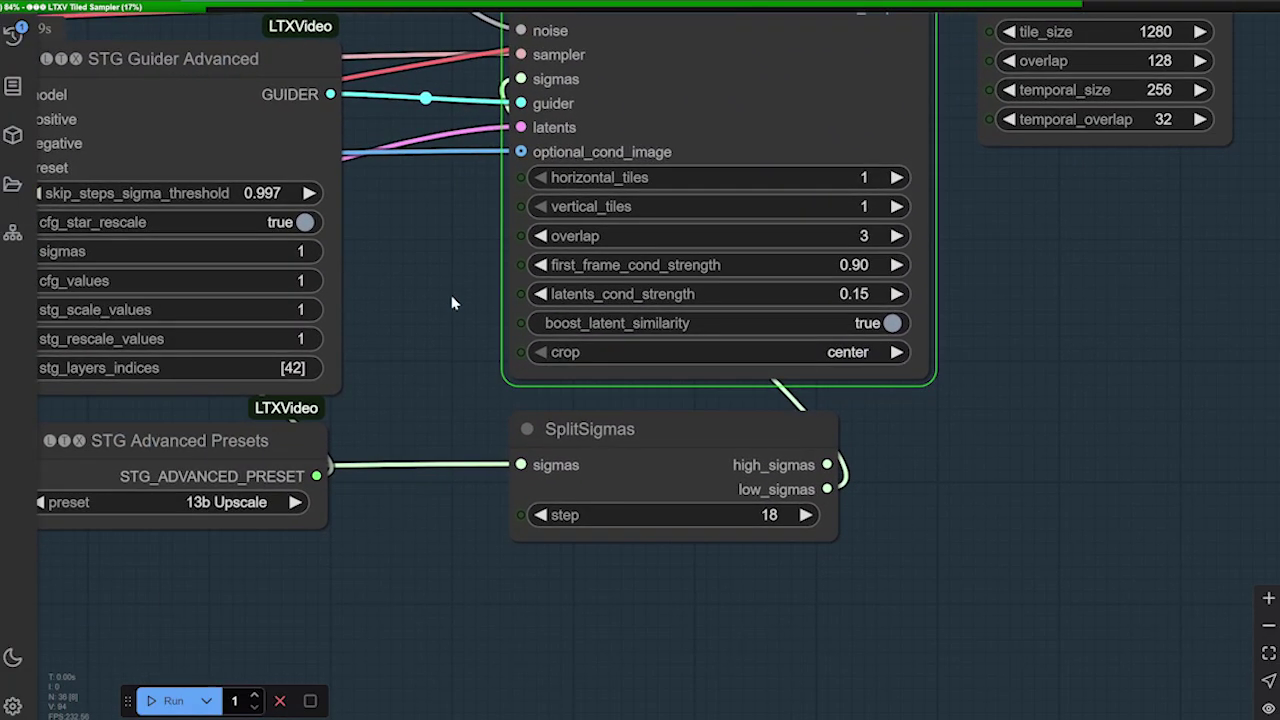
pyautogui.moveTo(401, 347); pyautogui.dragTo(520, 299)
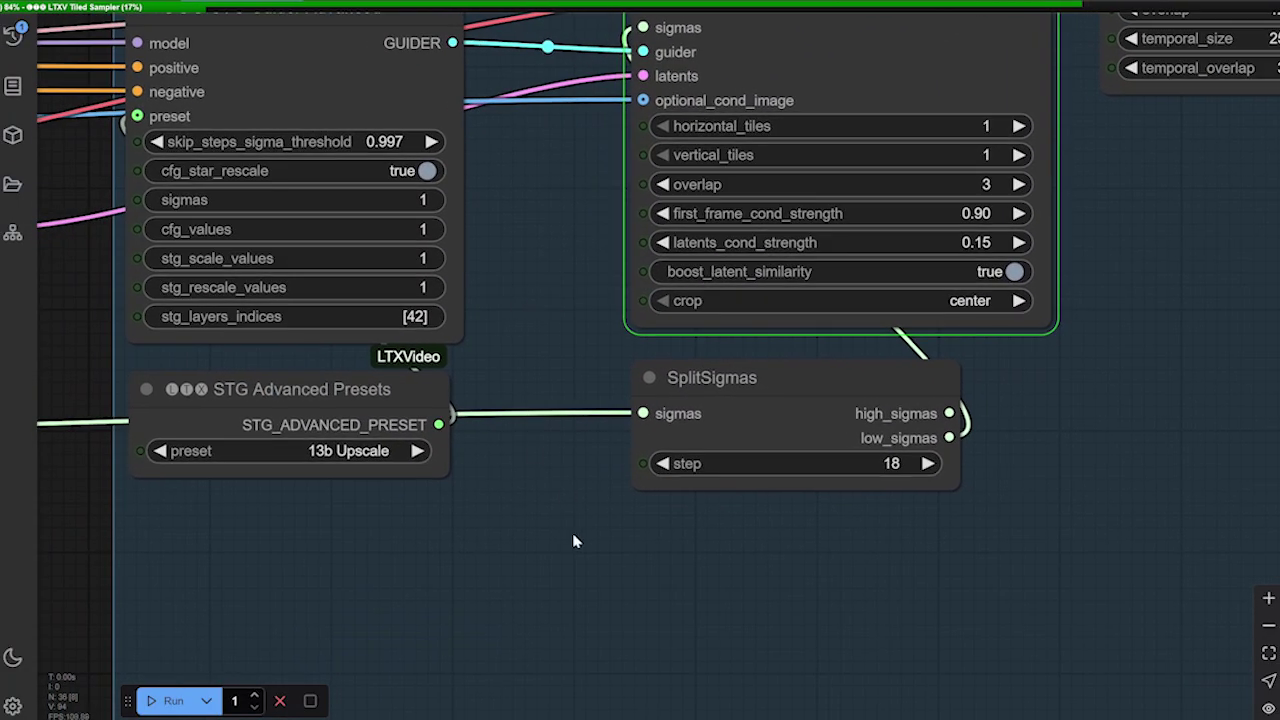
pyautogui.moveTo(573, 541); pyautogui.dragTo(372, 533)
pyautogui.moveTo(797, 476); pyautogui.dragTo(566, 609)
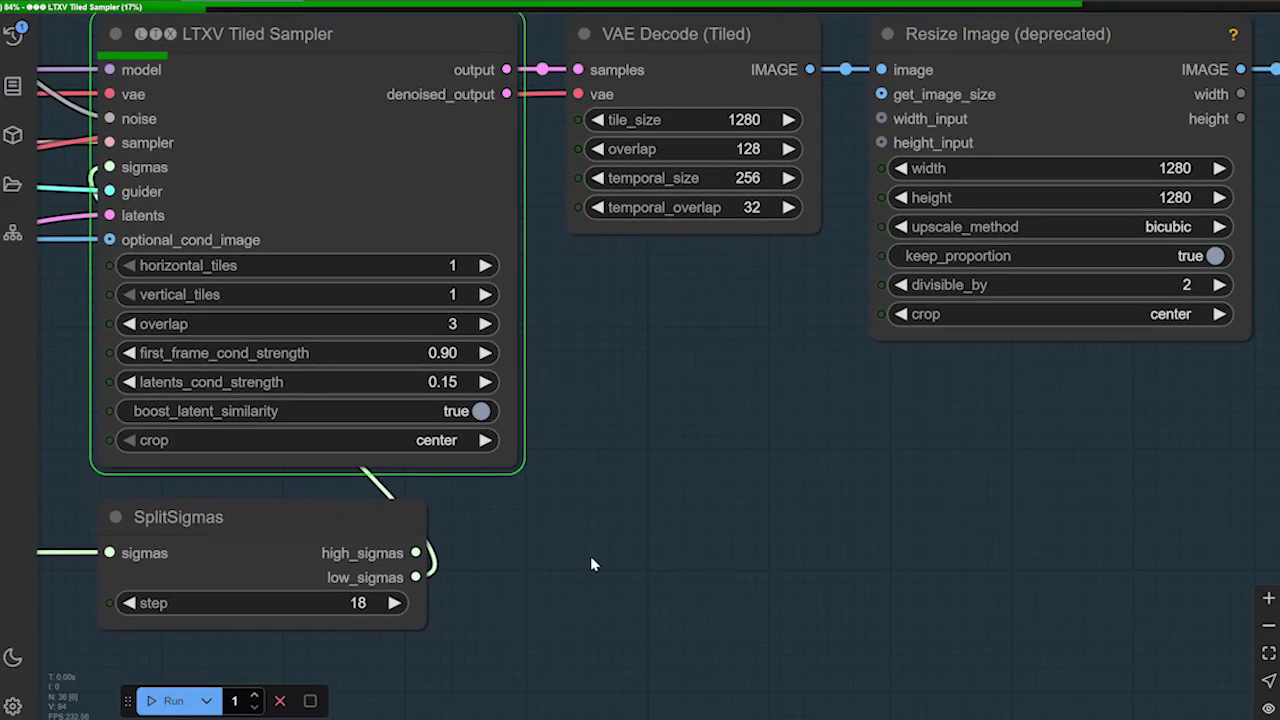
# Examine the Resize Image, LTXV Film Grain and ltxv-hd Video Combine nodes at the end of the Add Details group.
pyautogui.moveTo(711, 458); pyautogui.dragTo(434, 621)
pyautogui.moveTo(521, 562); pyautogui.dragTo(346, 526)
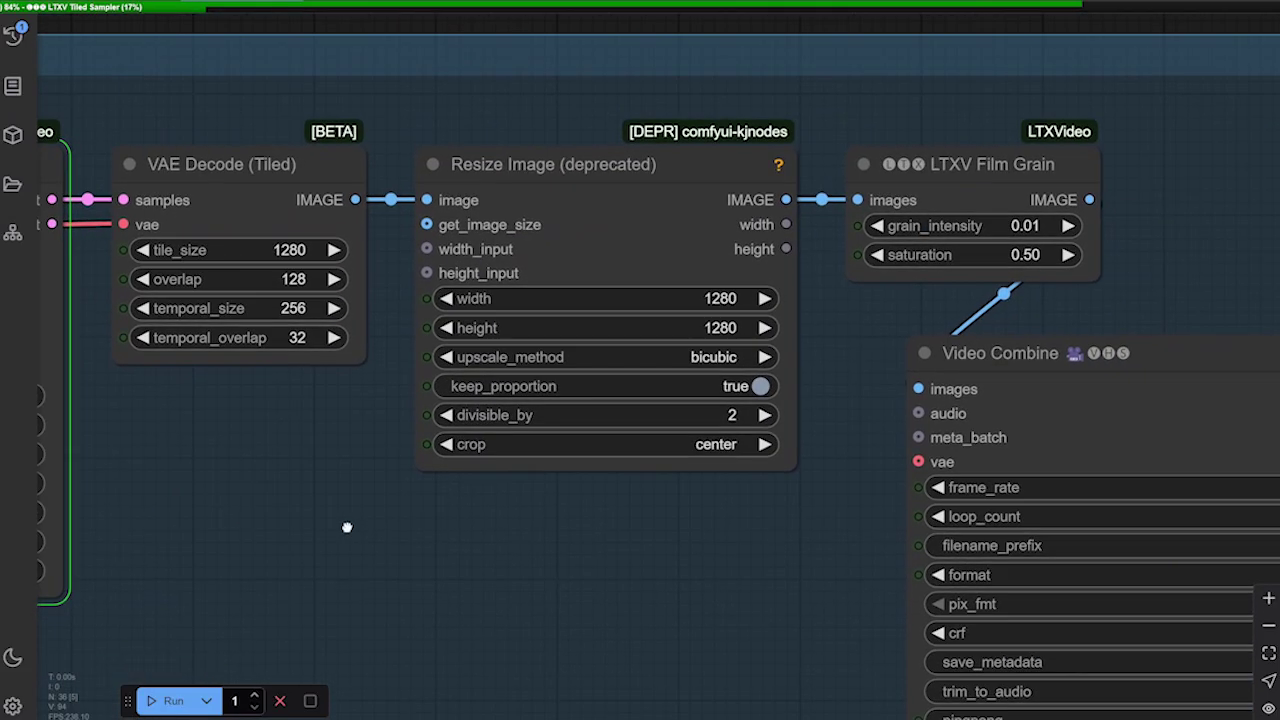
pyautogui.scroll(-1, 598, 549)
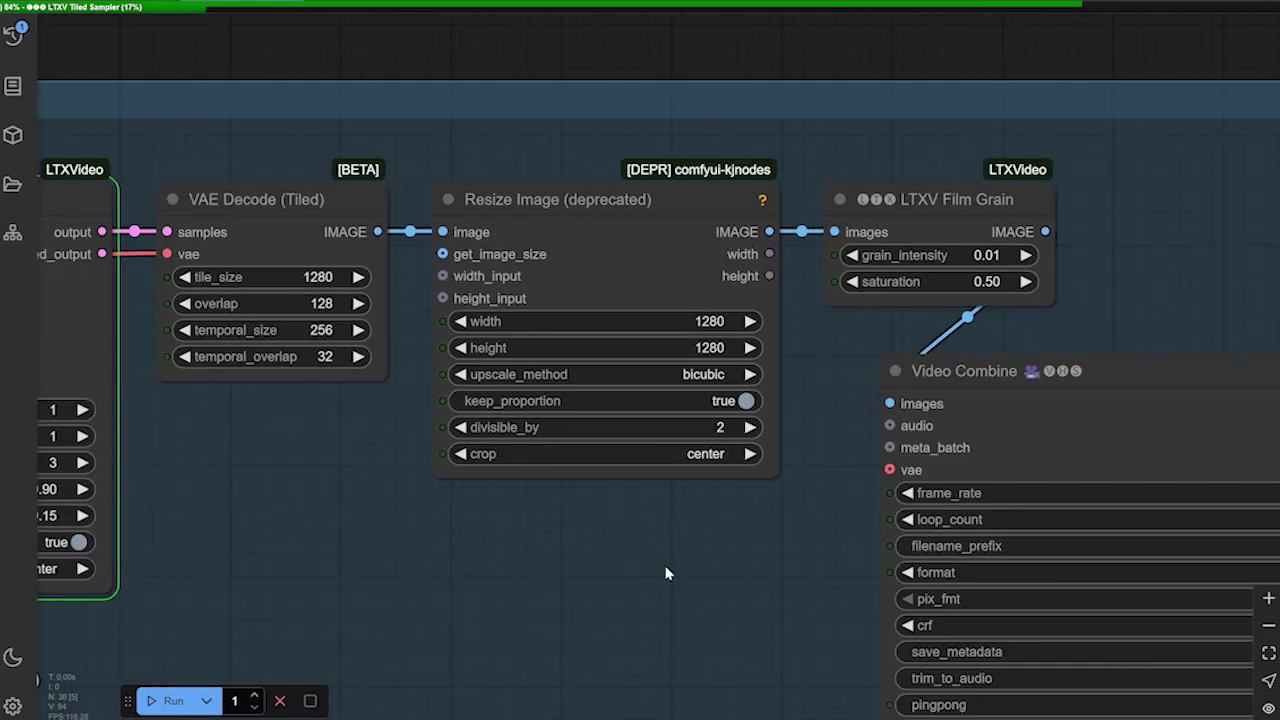
pyautogui.moveTo(694, 549); pyautogui.dragTo(520, 541)
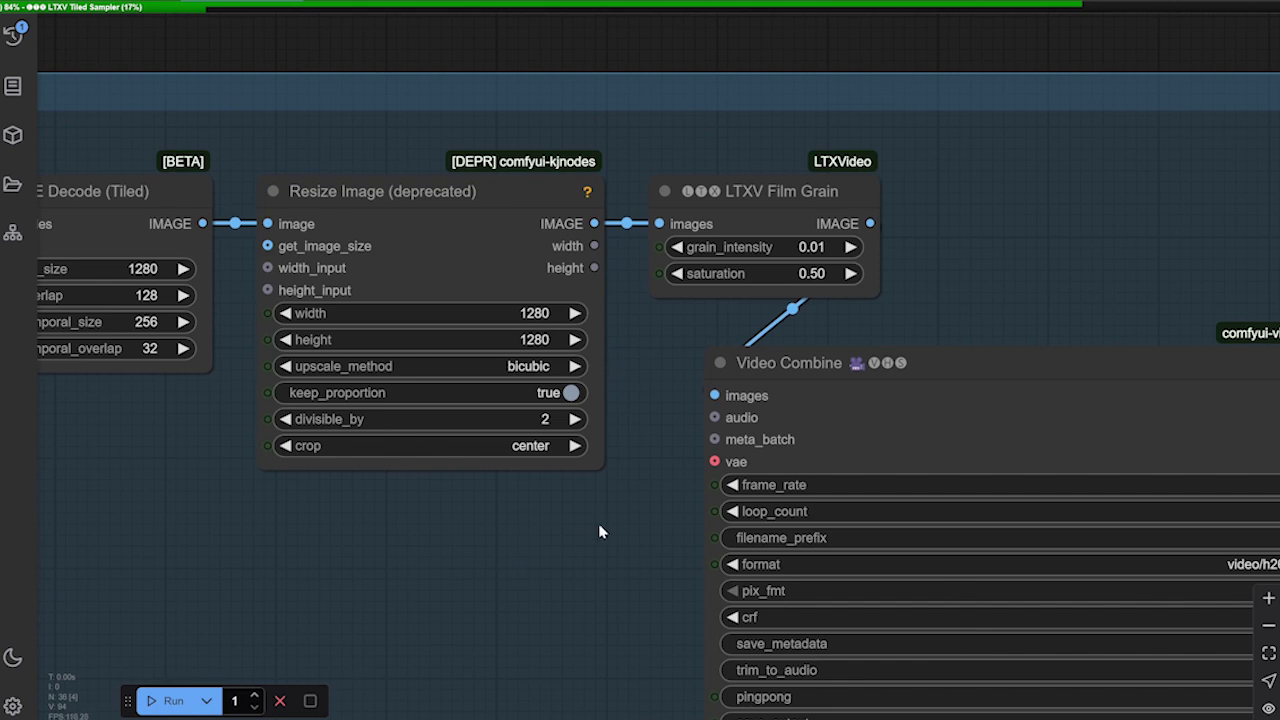
pyautogui.moveTo(604, 540); pyautogui.dragTo(477, 470)
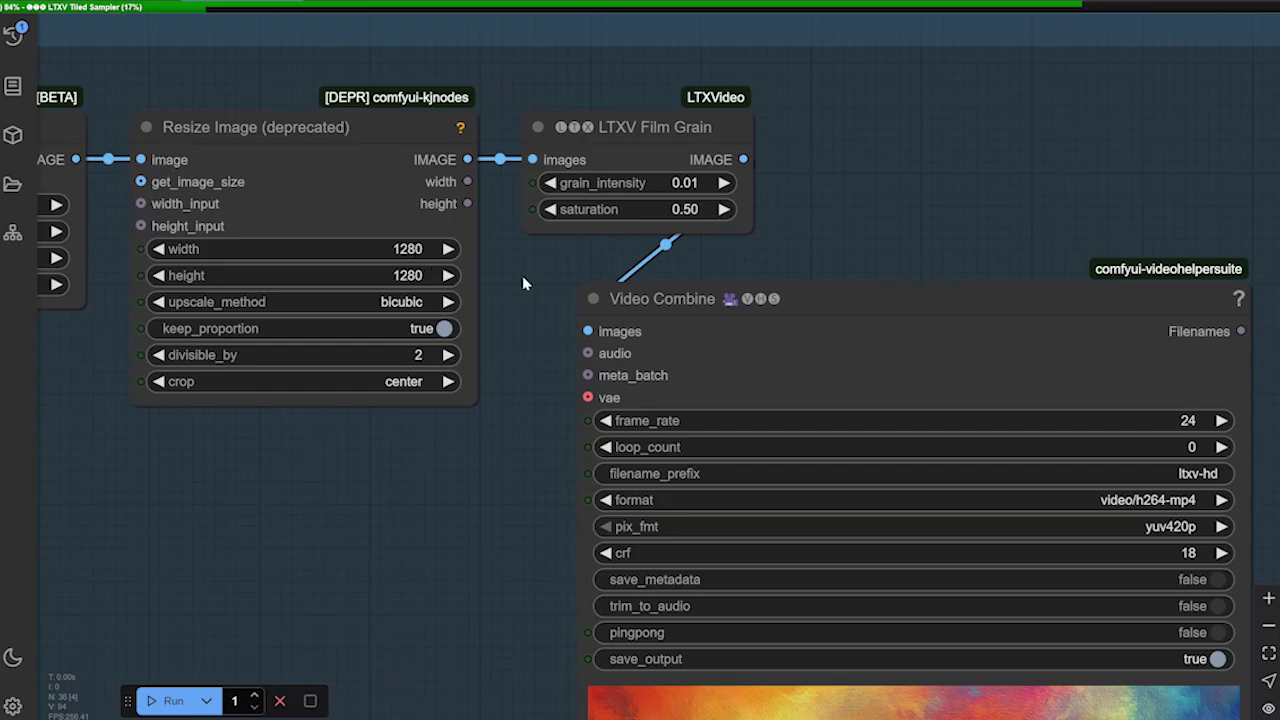
pyautogui.moveTo(522, 275); pyautogui.dragTo(291, 186)
pyautogui.moveTo(670, 159); pyautogui.dragTo(610, 57)
pyautogui.scroll(-3, 640, 134)
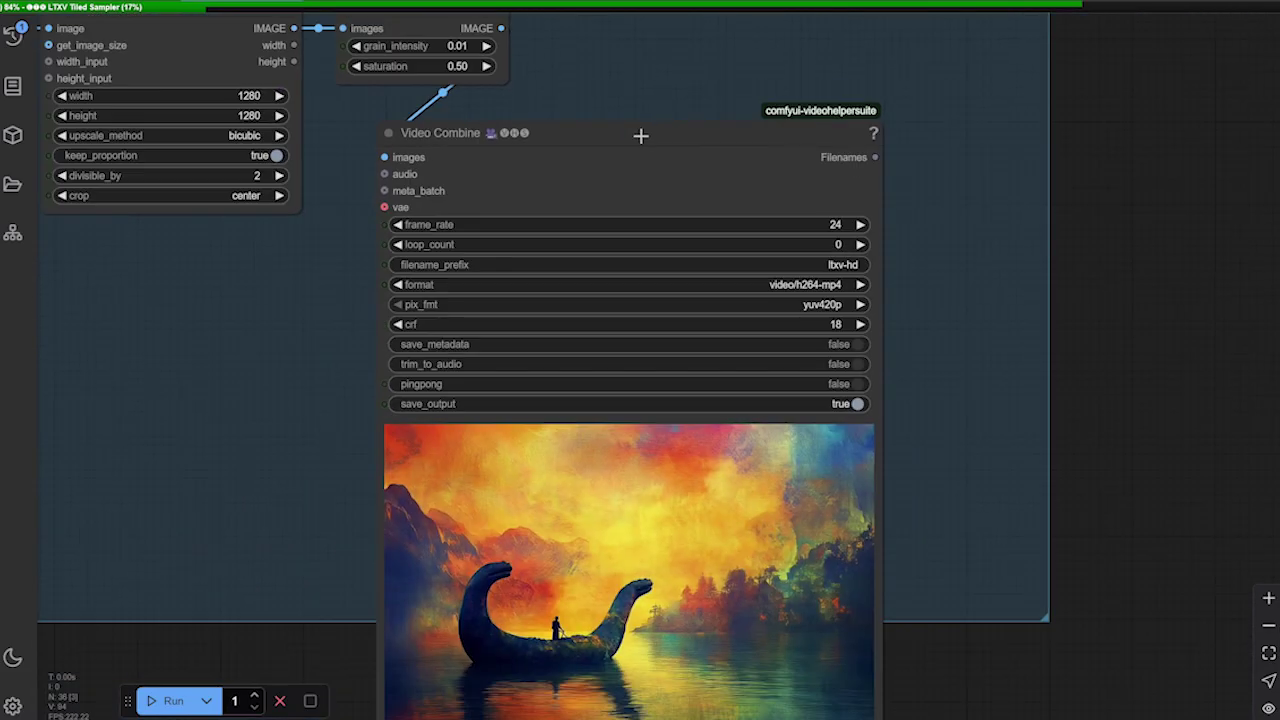
pyautogui.moveTo(194, 464); pyautogui.dragTo(271, 404)
pyautogui.scroll(-2, 644, 478)
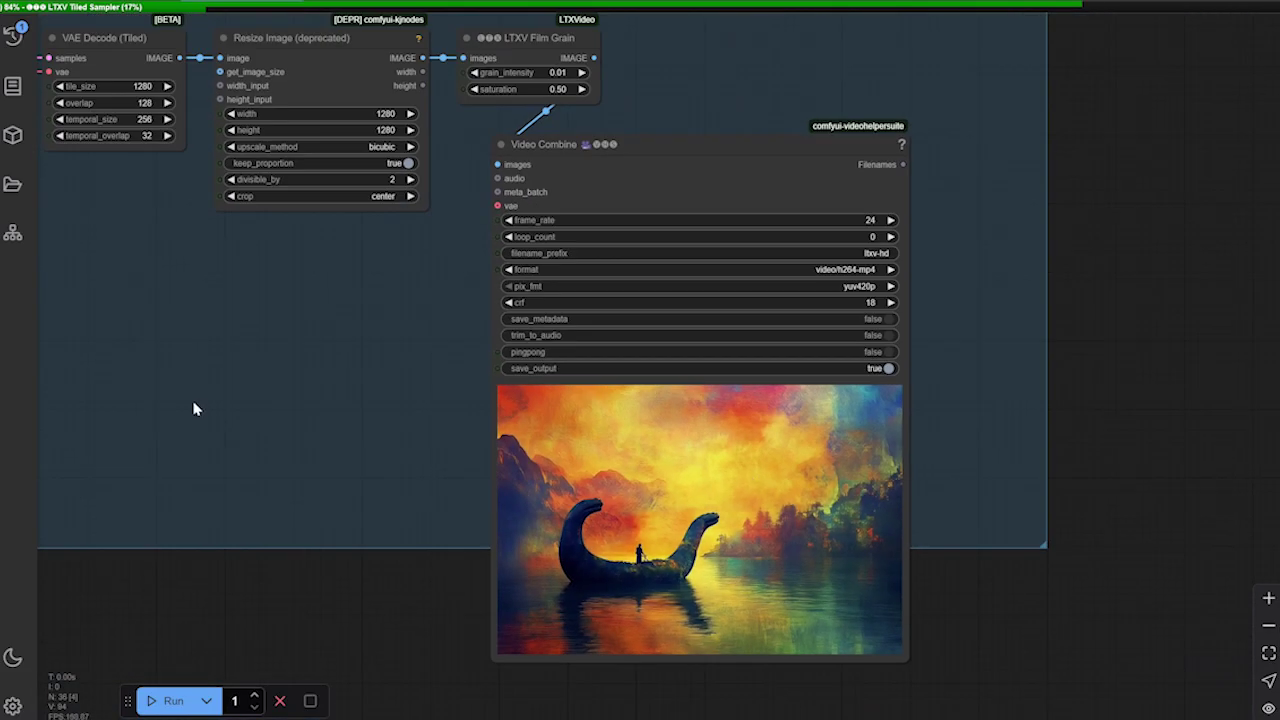
# Look back over the whole workflow, from Add Details through Latent Upscaler, Extend and Base Low Res Generation to Setup.
pyautogui.scroll(-2, 195, 409)
pyautogui.moveTo(200, 363); pyautogui.dragTo(469, 380)
pyautogui.scroll(-4, 500, 378)
pyautogui.scroll(4, 483, 440)
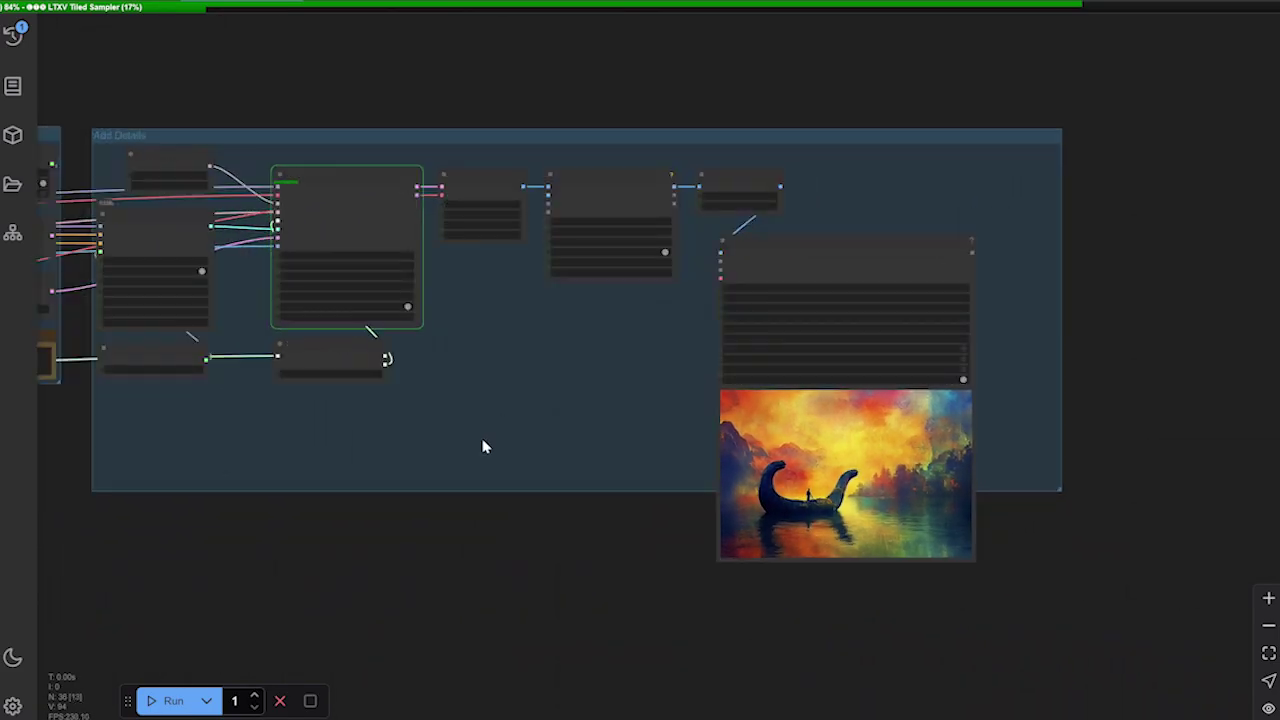
pyautogui.moveTo(352, 508); pyautogui.dragTo(831, 540)
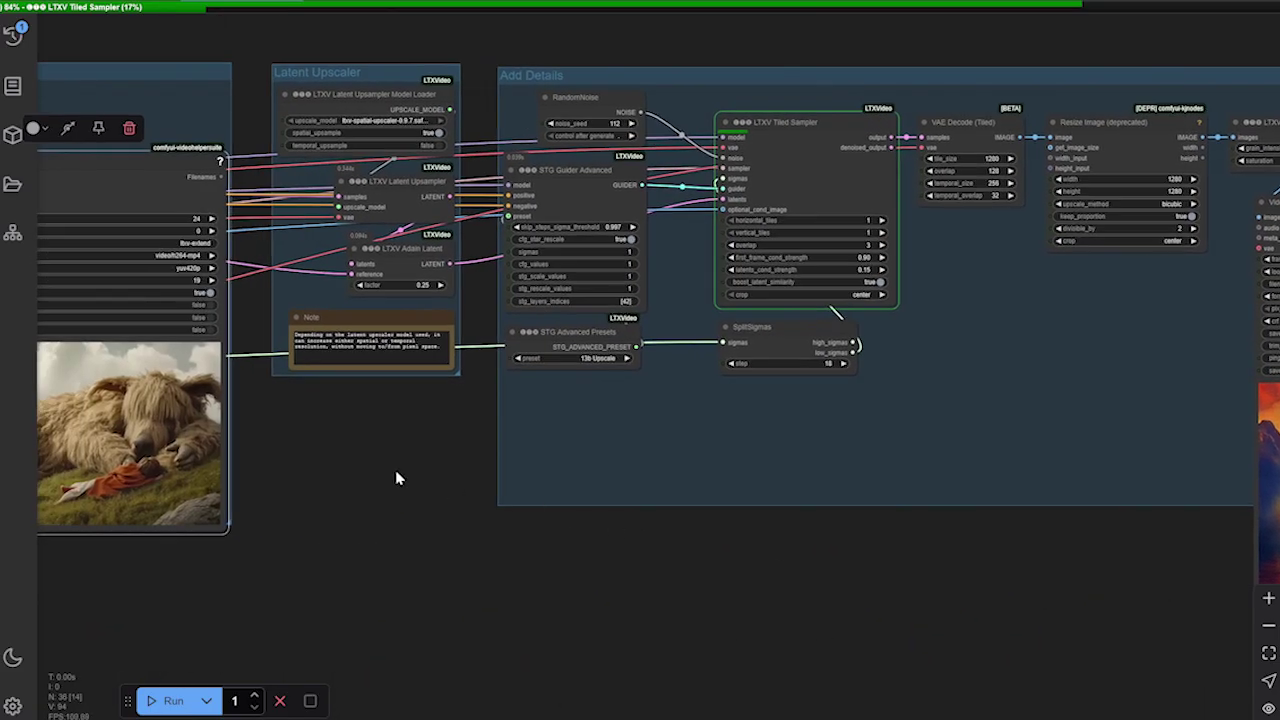
pyautogui.moveTo(400, 477); pyautogui.dragTo(775, 502)
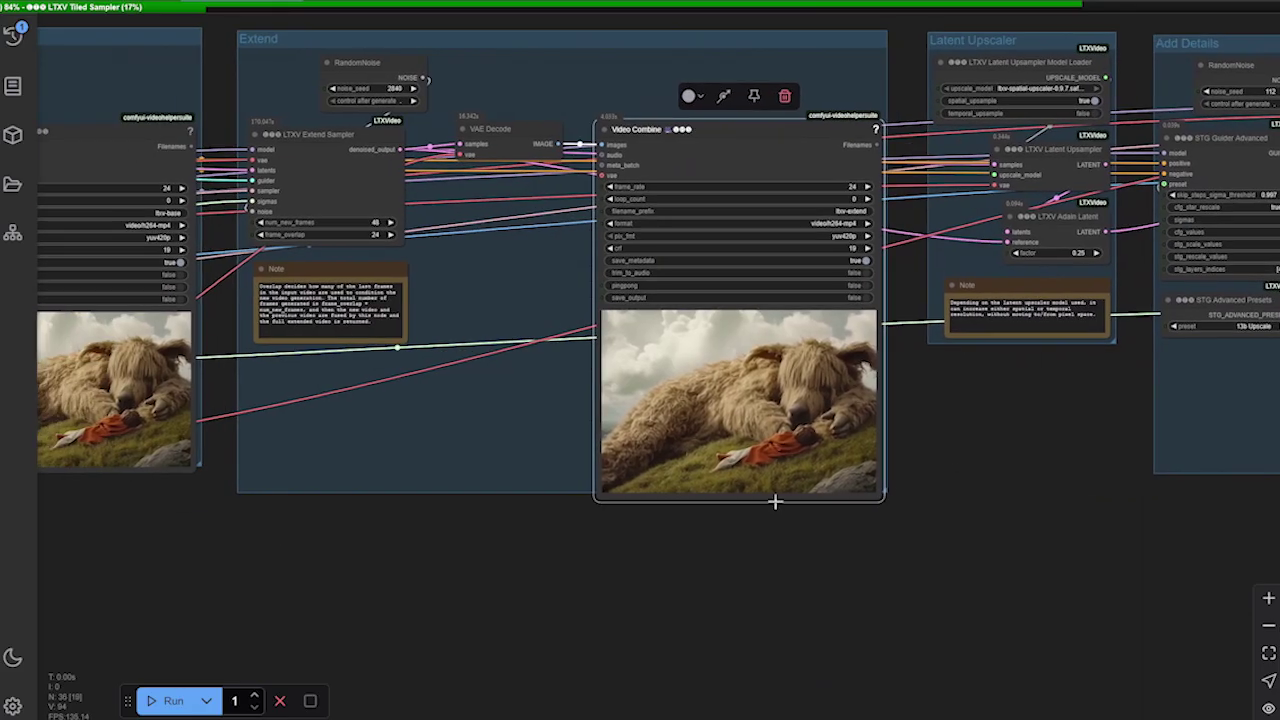
pyautogui.scroll(-2, 652, 552)
pyautogui.moveTo(385, 559); pyautogui.dragTo(1120, 560)
pyautogui.moveTo(651, 551); pyautogui.dragTo(936, 540)
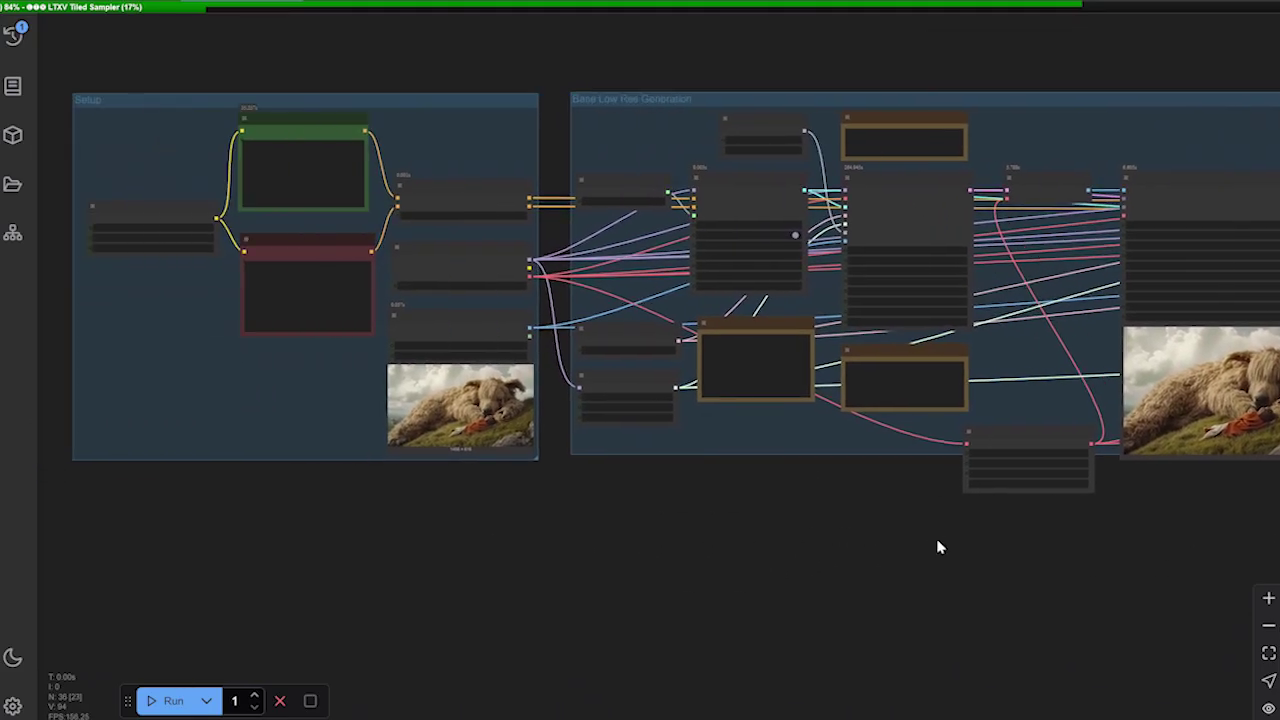
# Revisit the Extend group to inspect the LTXV Extend Sampler, its overlap note and the base and extended video previews.
pyautogui.moveTo(885, 525); pyautogui.dragTo(440, 494)
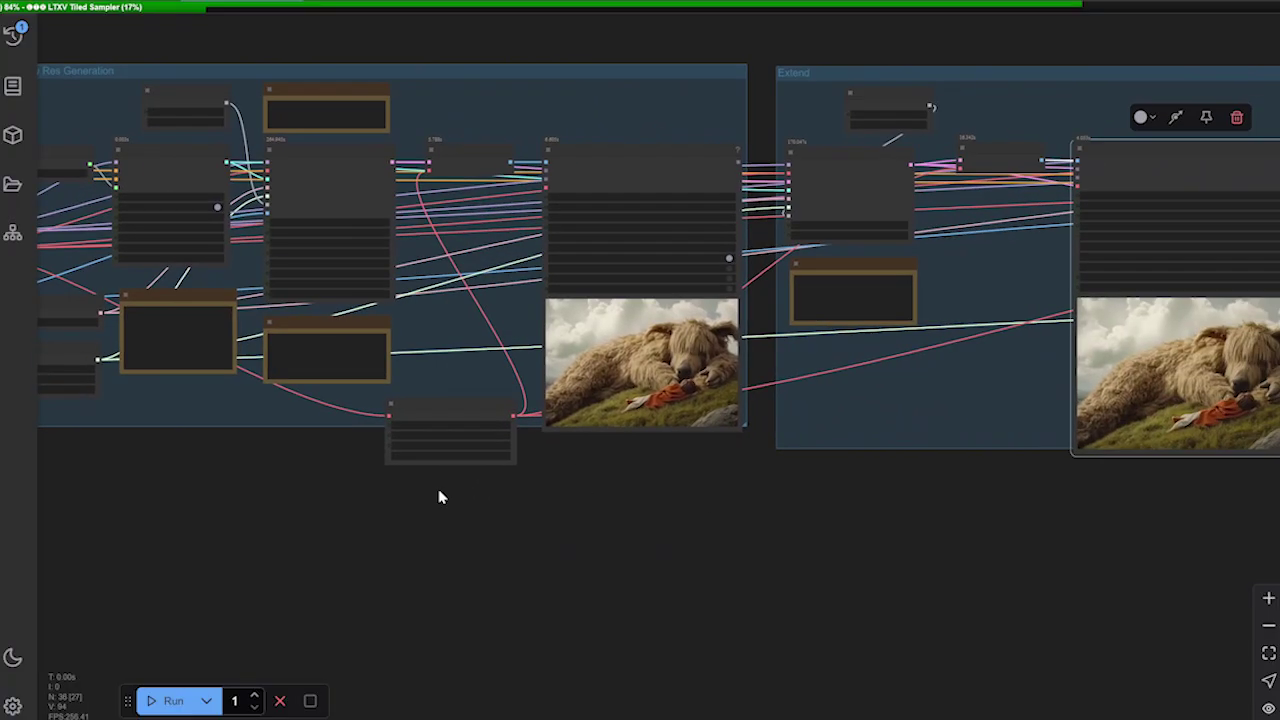
pyautogui.moveTo(886, 483); pyautogui.dragTo(598, 496)
pyautogui.scroll(5, 614, 440)
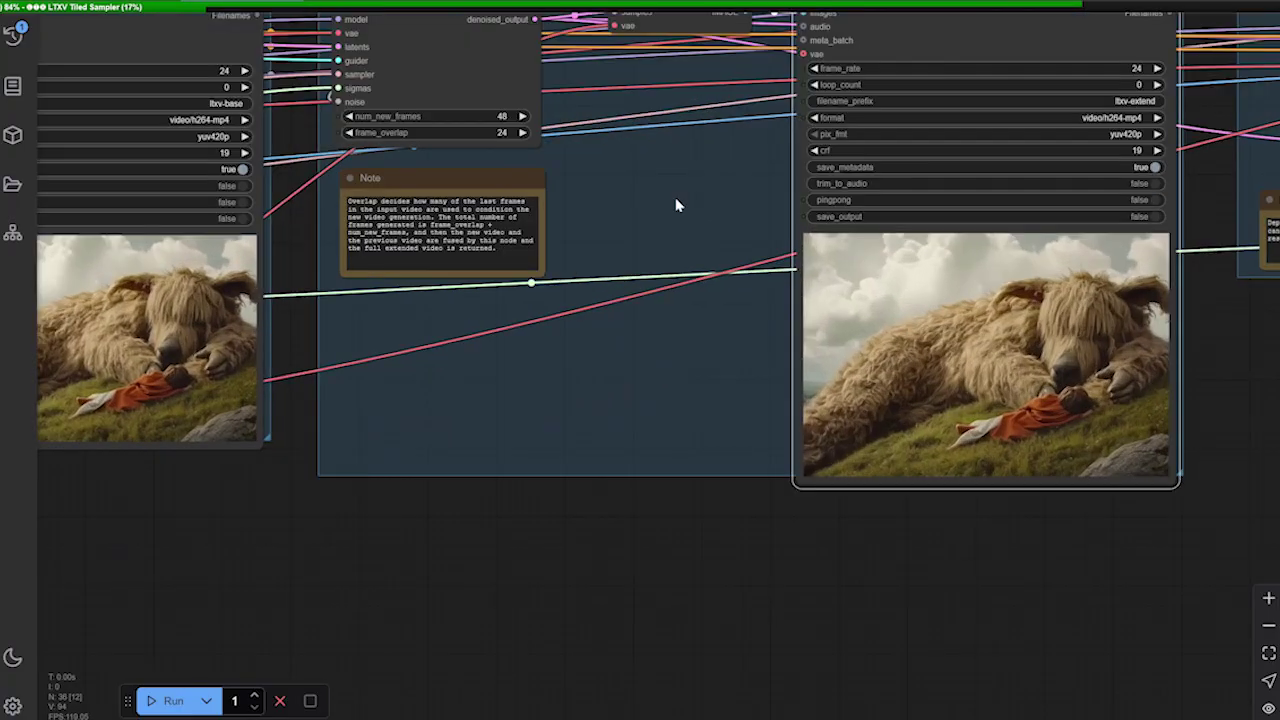
pyautogui.moveTo(677, 204); pyautogui.dragTo(756, 280)
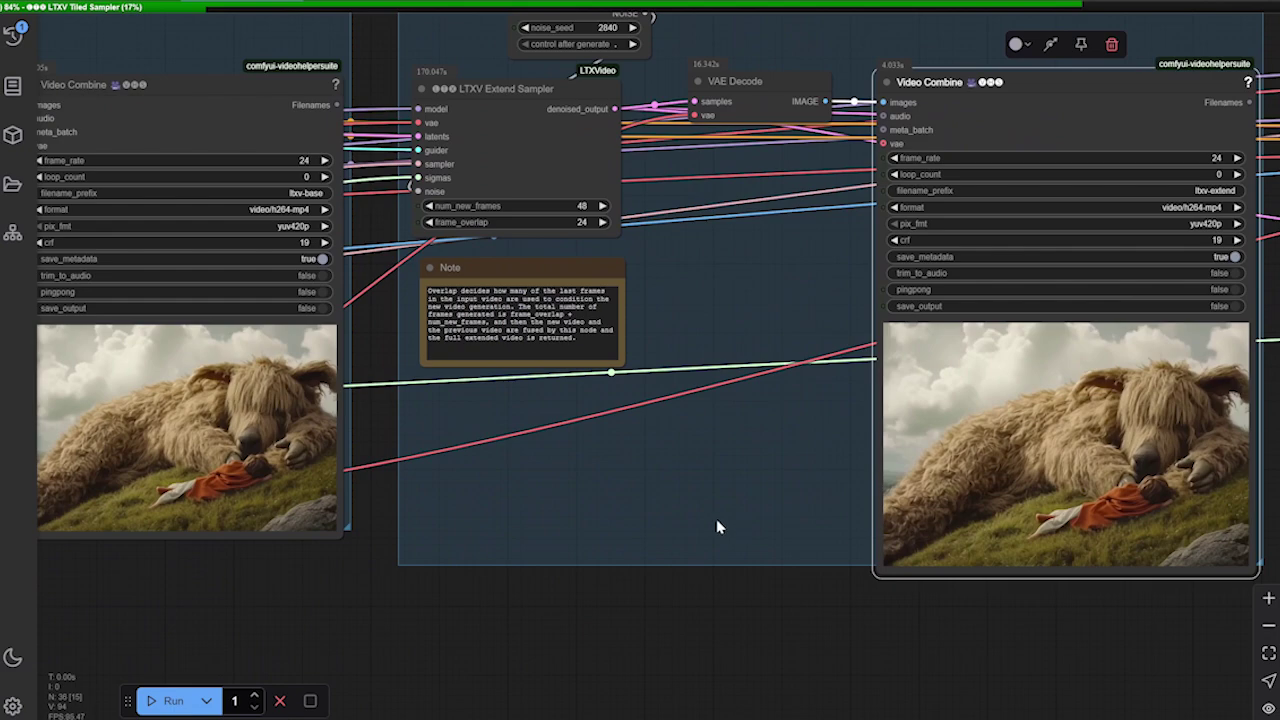
pyautogui.moveTo(723, 503); pyautogui.dragTo(480, 466)
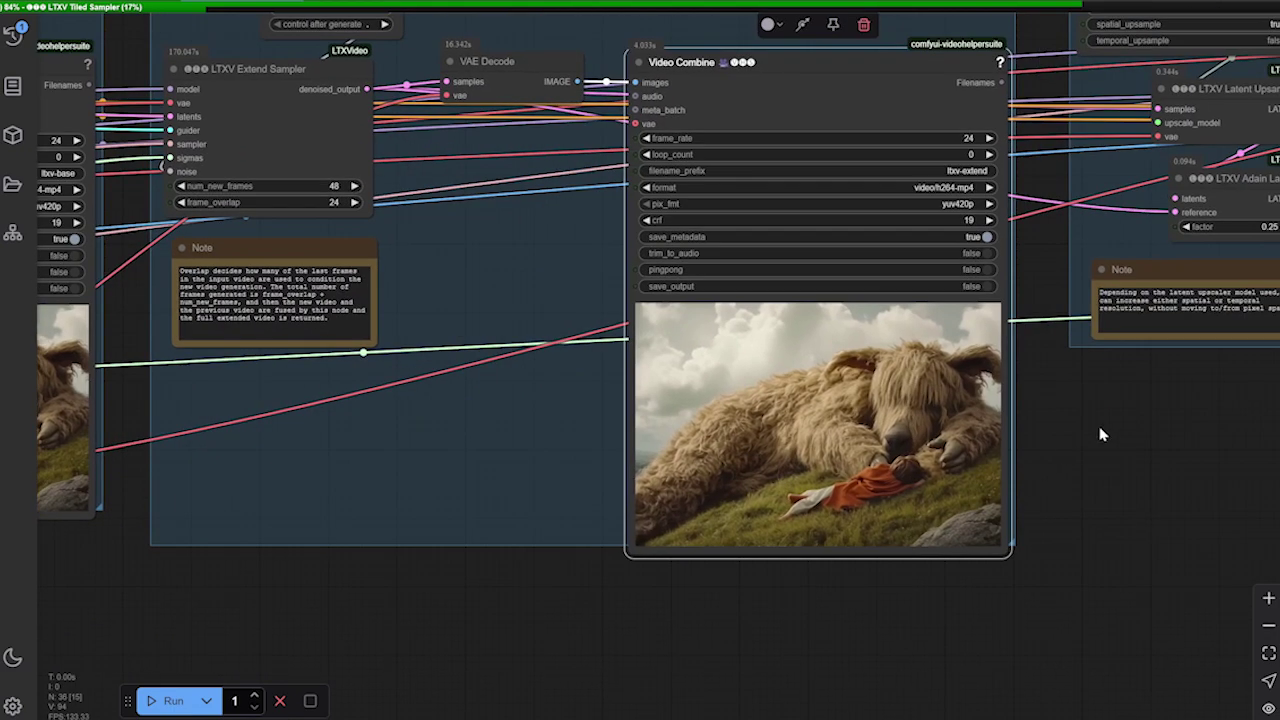
# Return to the Add Details group and review the running LTXV Tiled Sampler with its guider, sigmas, decoding and output nodes.
pyautogui.moveTo(1100, 434); pyautogui.dragTo(638, 391)
pyautogui.moveTo(1082, 375); pyautogui.dragTo(669, 446)
pyautogui.hscroll(3, 677, 449)
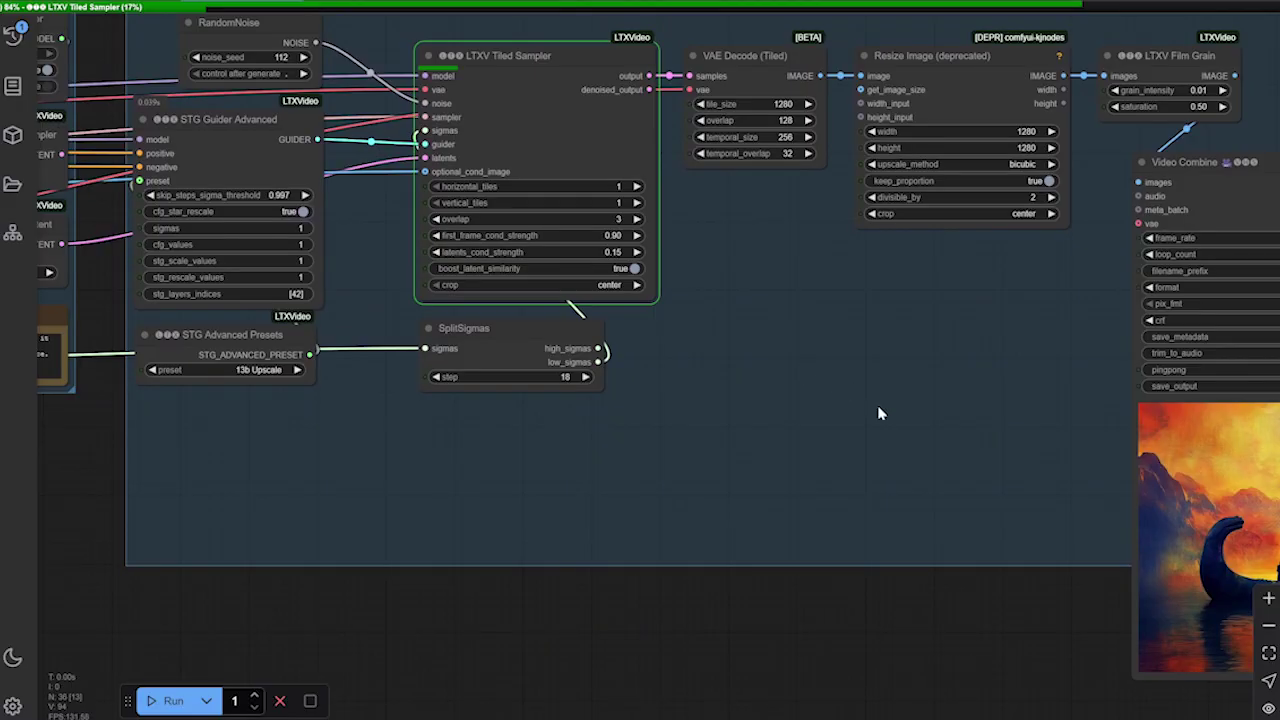
pyautogui.scroll(-1, 872, 404)
pyautogui.moveTo(903, 400); pyautogui.dragTo(754, 365)
pyautogui.scroll(1, 754, 365)
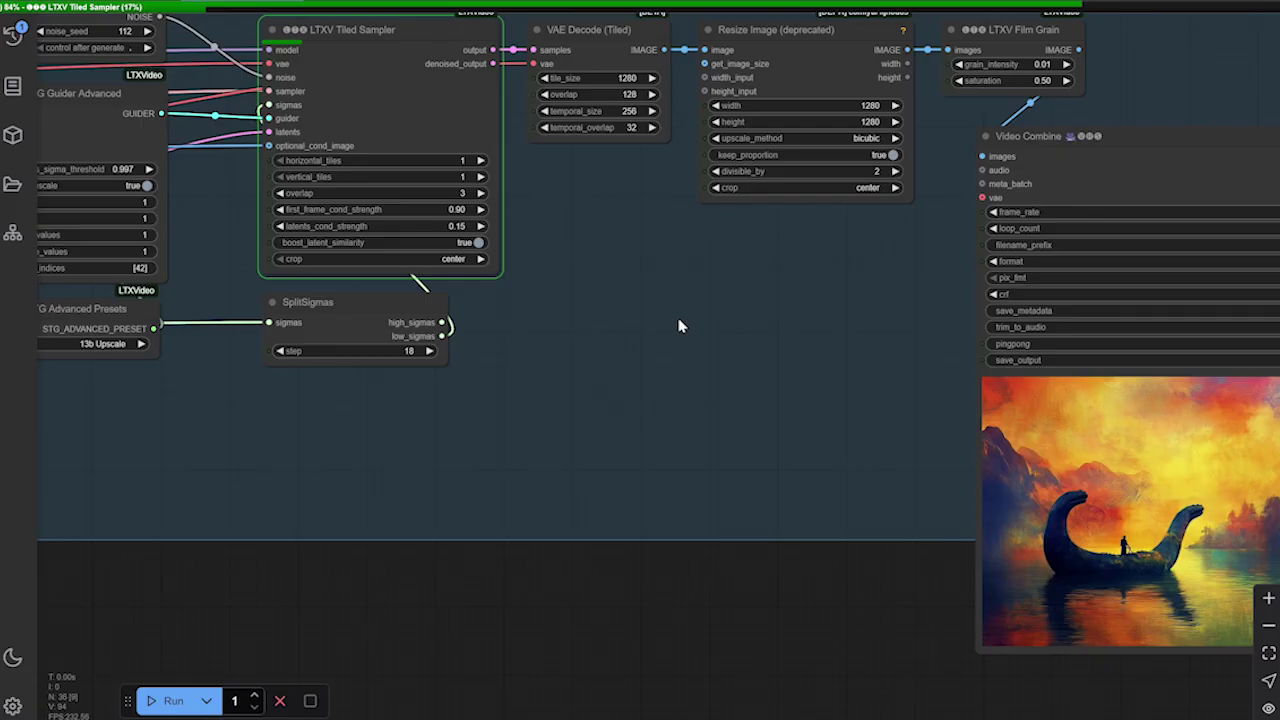
pyautogui.moveTo(680, 322); pyautogui.dragTo(726, 374)
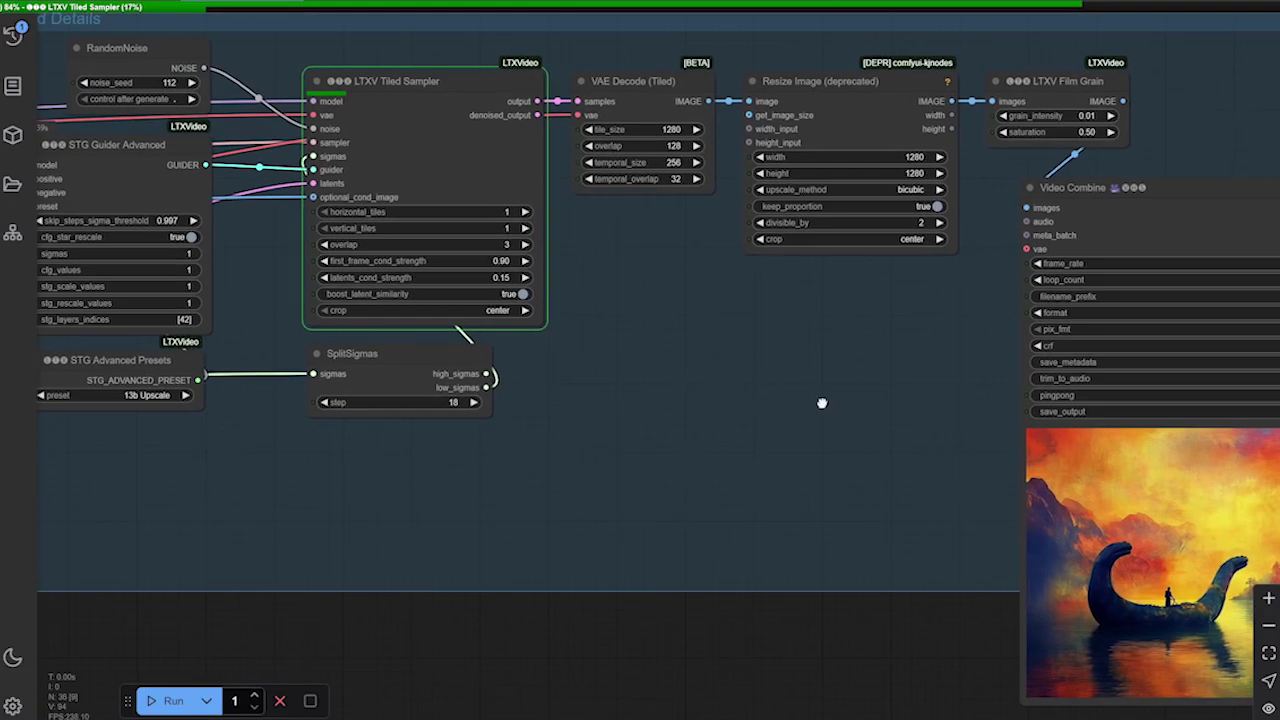
pyautogui.moveTo(823, 400); pyautogui.dragTo(766, 394)
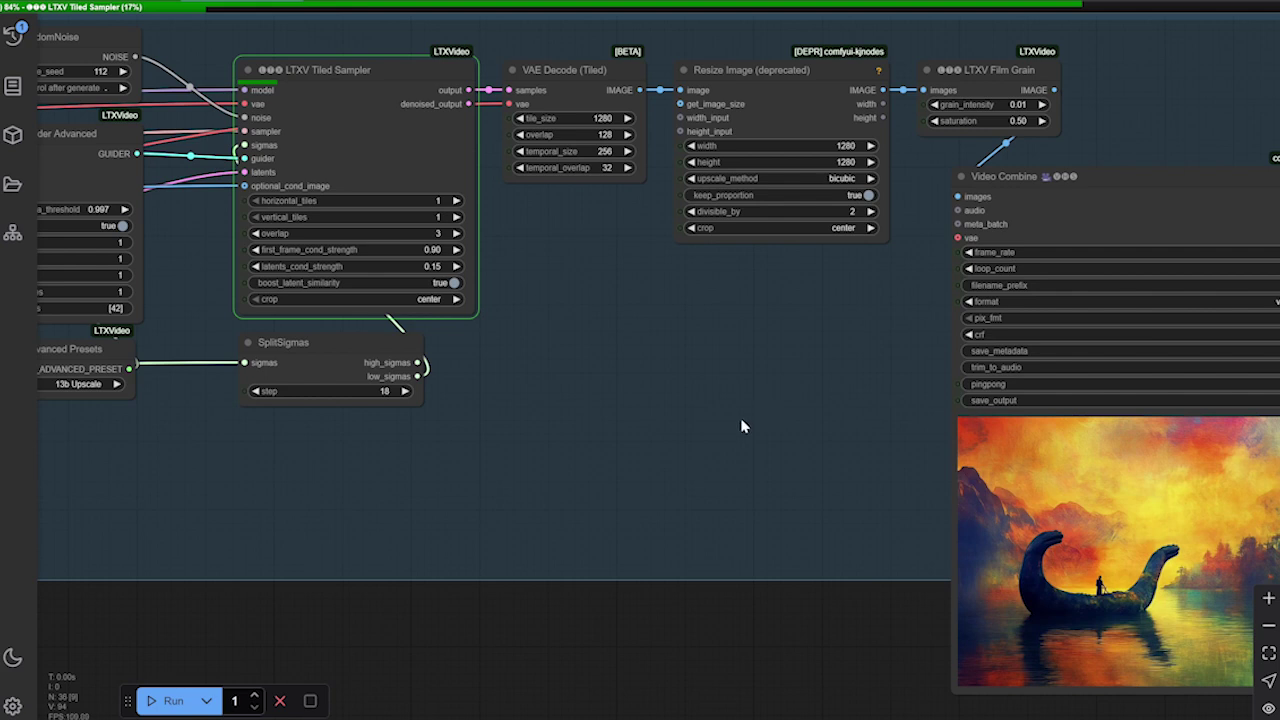
pyautogui.moveTo(740, 423); pyautogui.dragTo(876, 424)
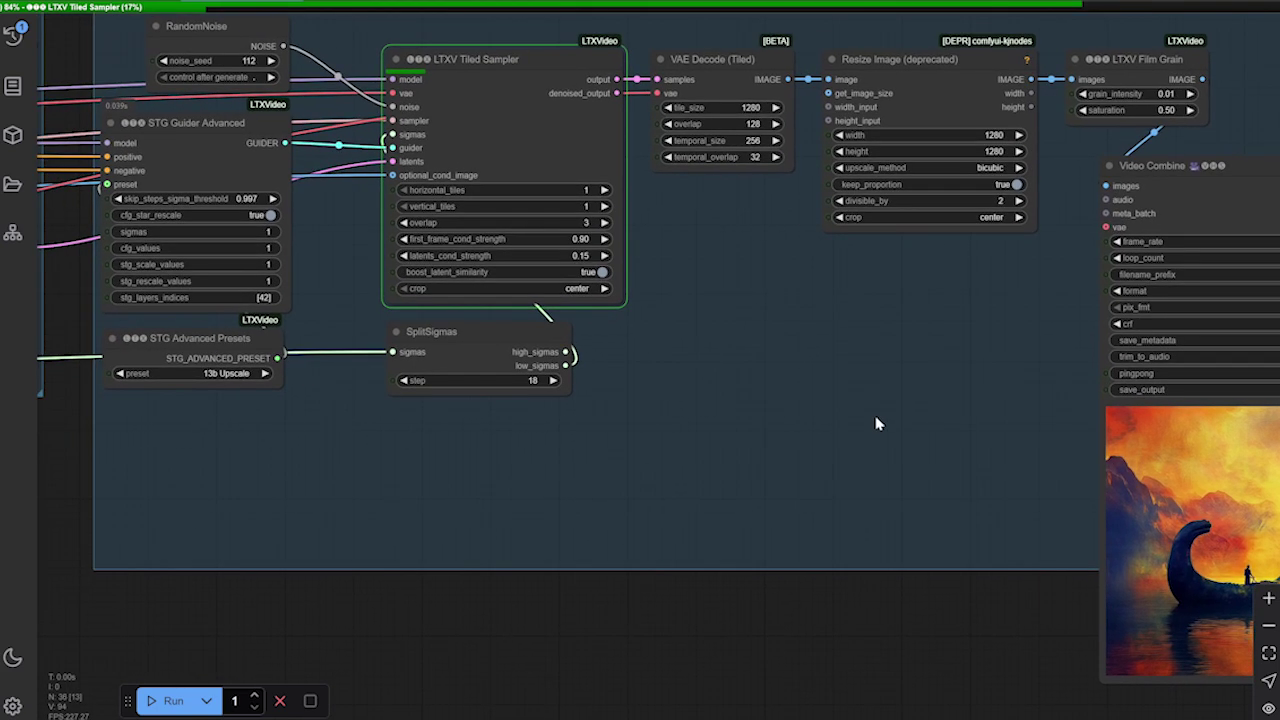